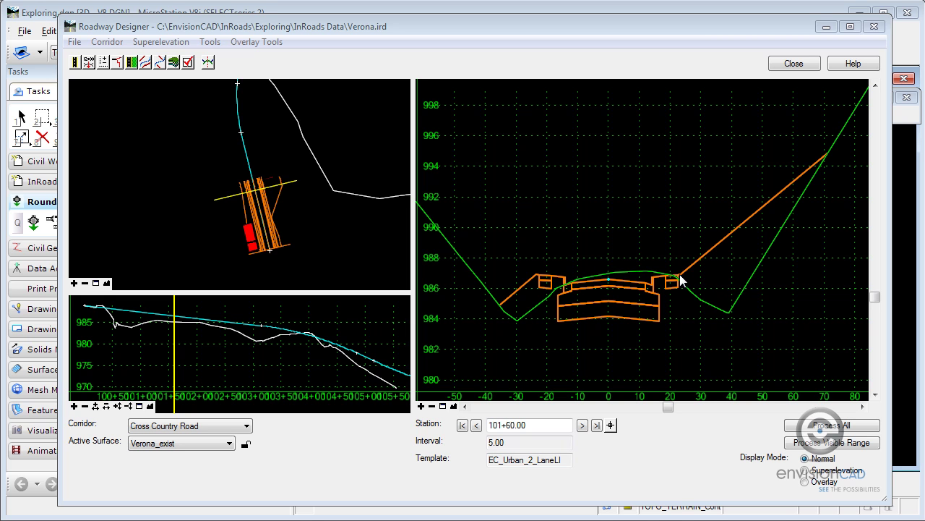
Step: Advance four stations past 101+60.00 and zoom and pan the cross-section to frame the template
left_click(582, 426)
left_click(582, 425)
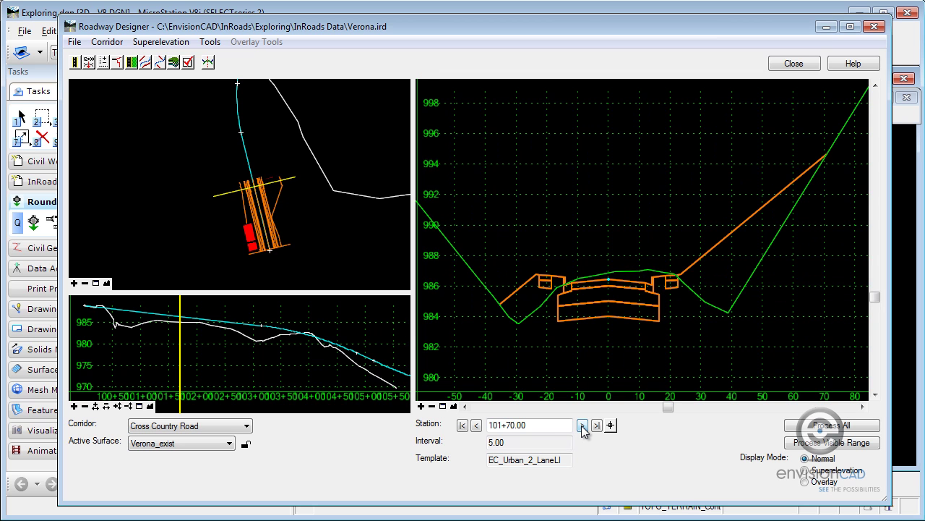
left_click(582, 425)
left_click(582, 425)
left_click(582, 425)
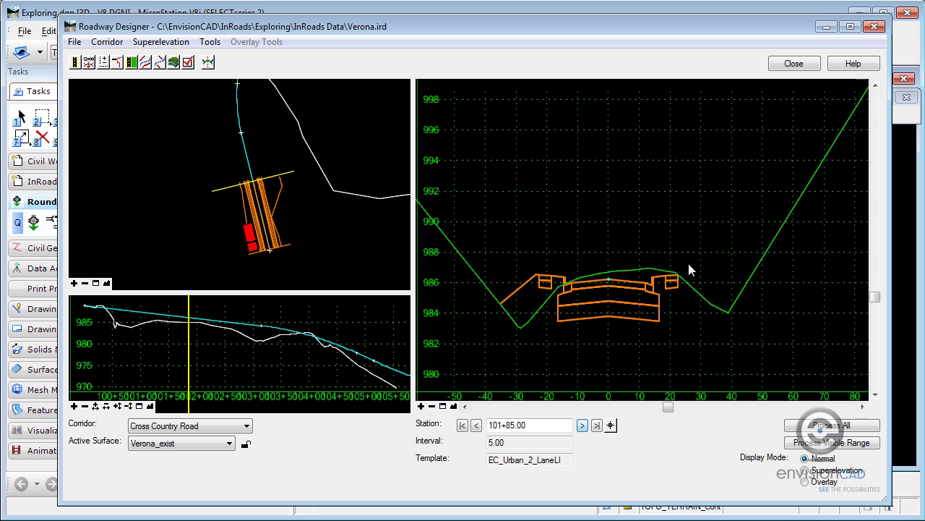
scroll(682, 272, "up", 6)
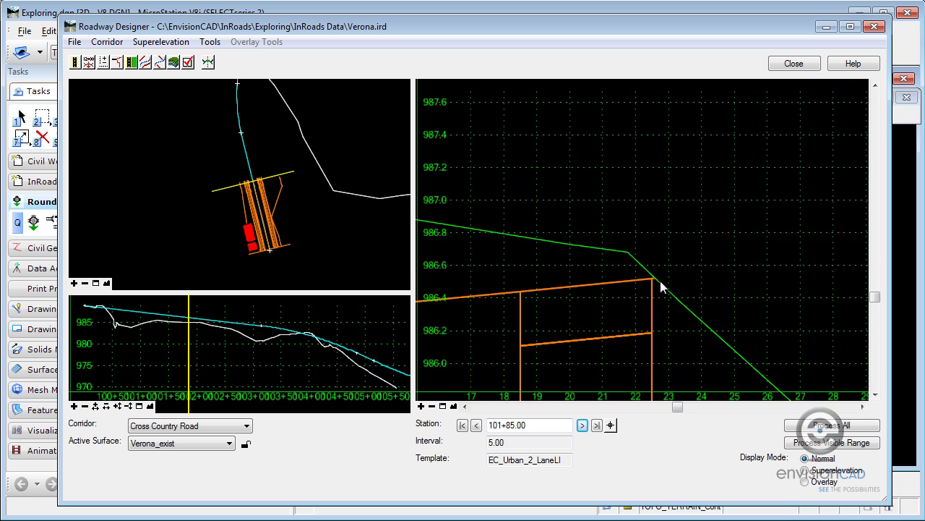
scroll(660, 278, "up", 3)
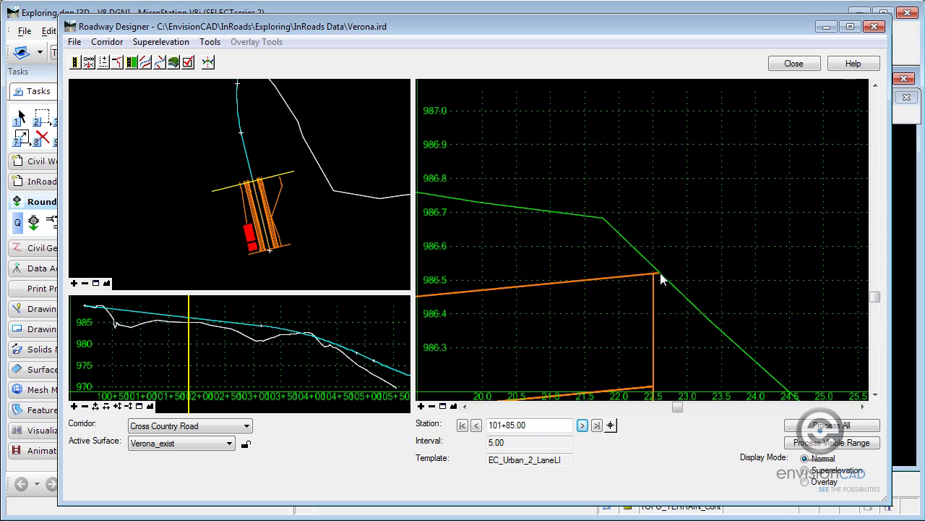
scroll(660, 274, "down", 7)
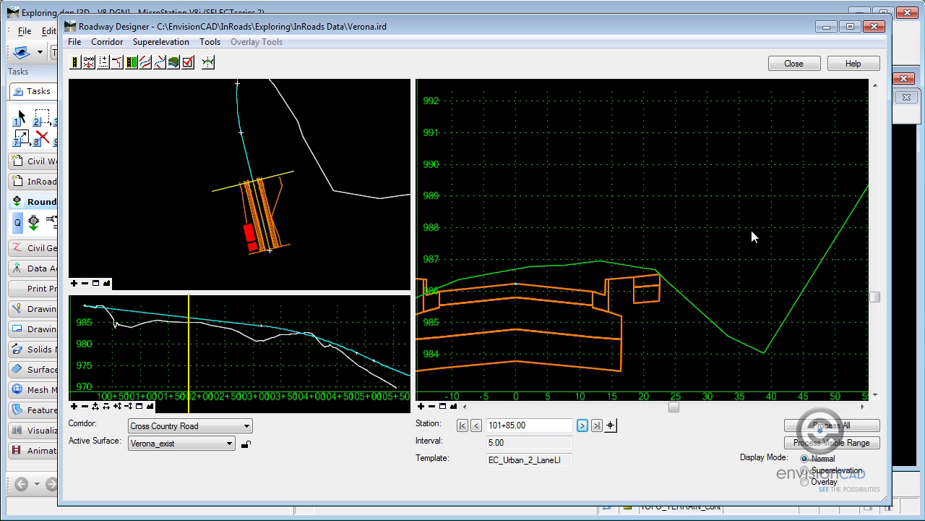
scroll(750, 233, "down", 1)
middle_click_drag(750, 233, 700, 249)
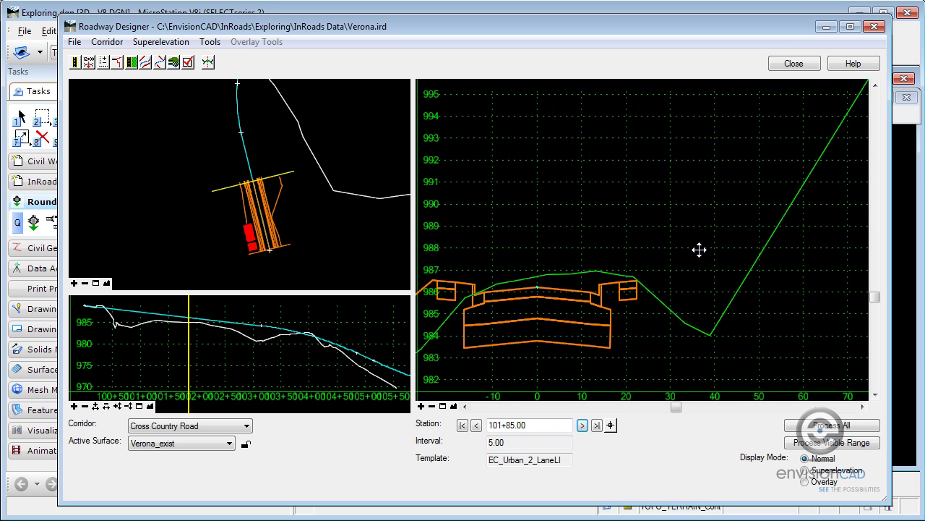
Step: Continue to station 102+50.00, where the right cut slope meets ground near elevation 997
left_click(583, 425)
left_click(583, 425)
left_click(583, 425)
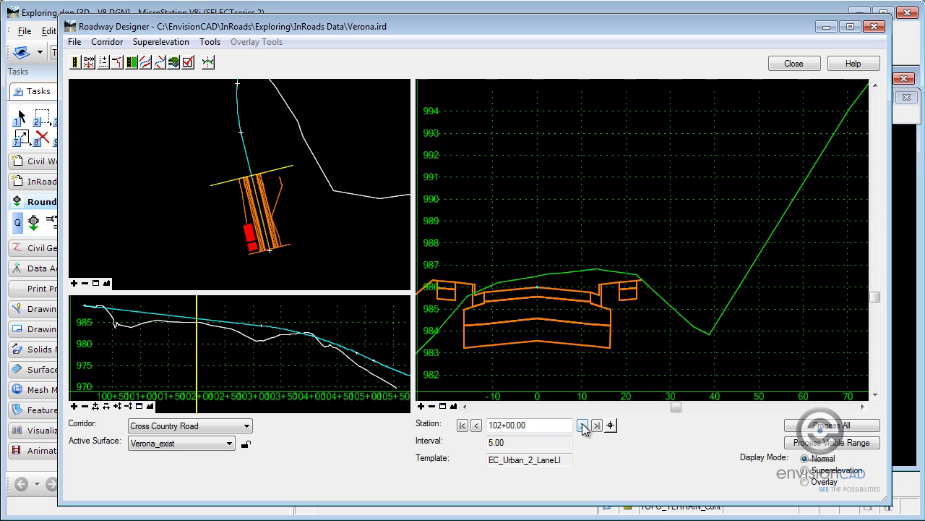
left_click(583, 425)
left_click(583, 425)
left_click(582, 425)
left_click(583, 425)
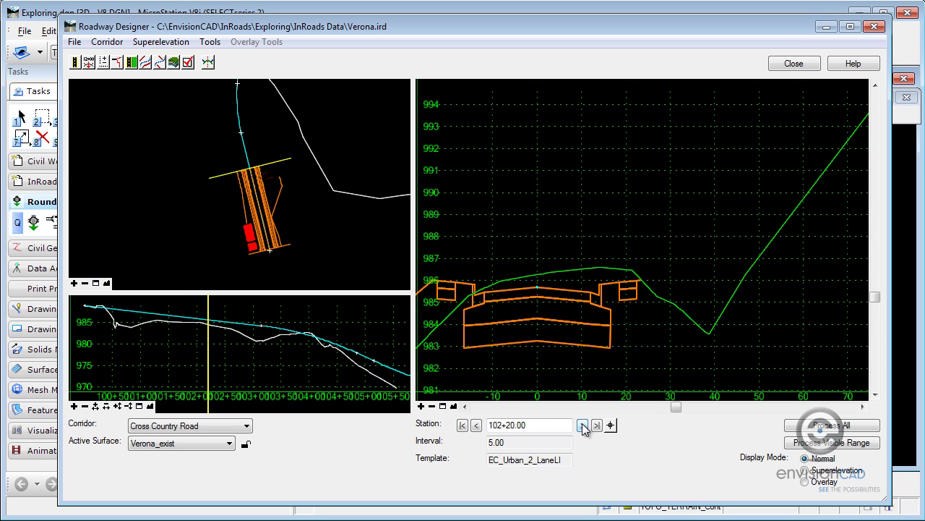
left_click(583, 425)
left_click(583, 425)
left_click(583, 426)
left_click(583, 425)
left_click(583, 425)
left_click(582, 425)
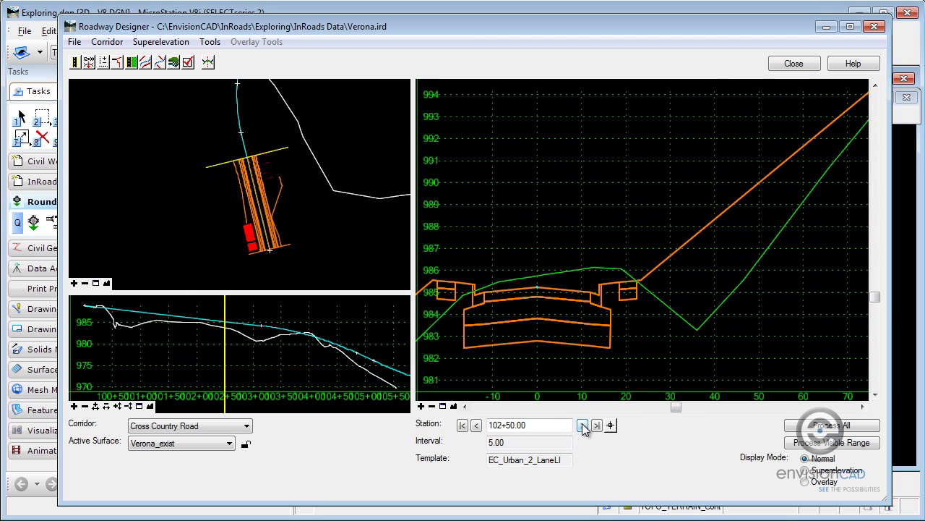
scroll(627, 319, "down", 3)
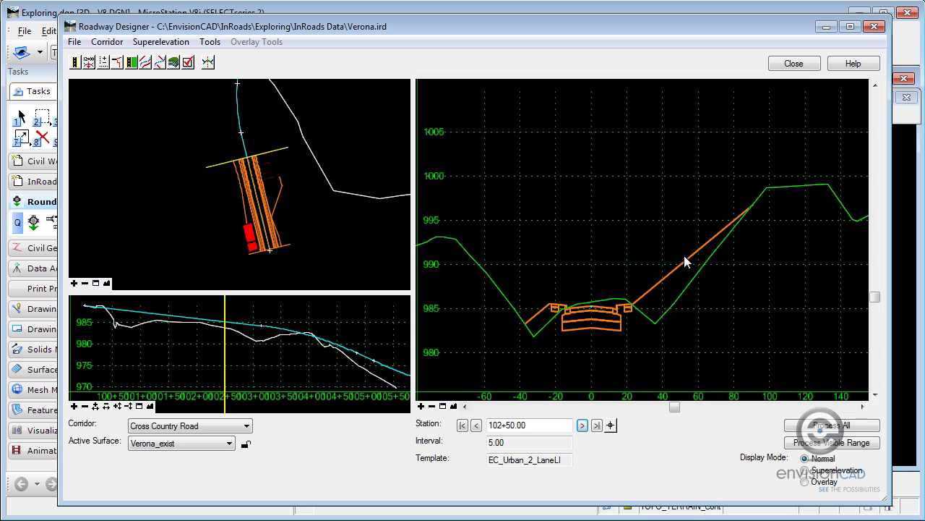
Step: Advance the cross-section to station 102+70.00
left_click(582, 425)
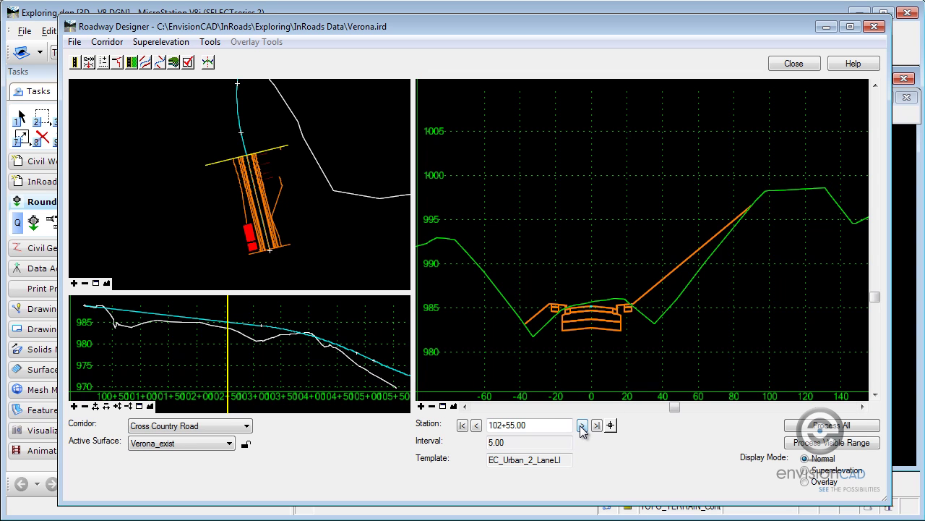
left_click(582, 425)
left_click(582, 425)
left_click(582, 425)
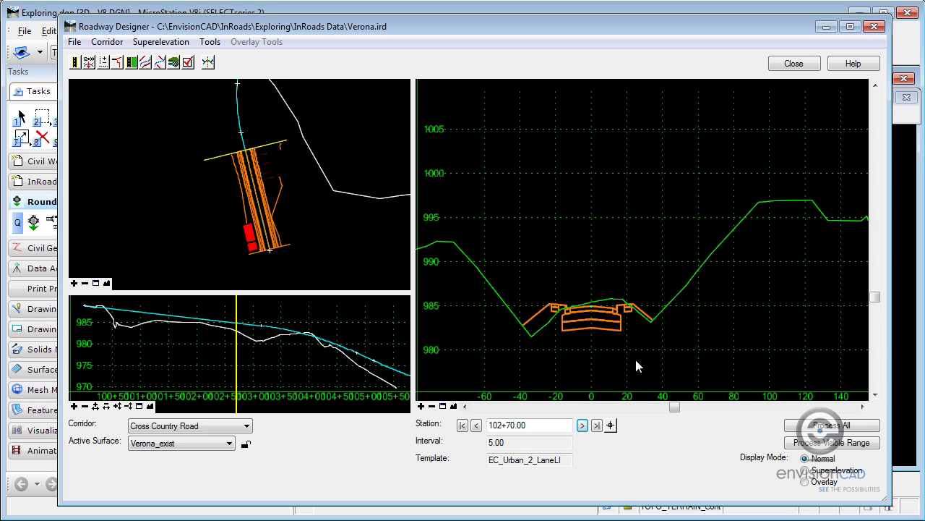
Step: Return to station 102+35.00 and zoom in on the right end condition missing the ground
left_click(477, 425)
left_click(477, 425)
left_click(477, 425)
left_click(477, 425)
left_click(477, 425)
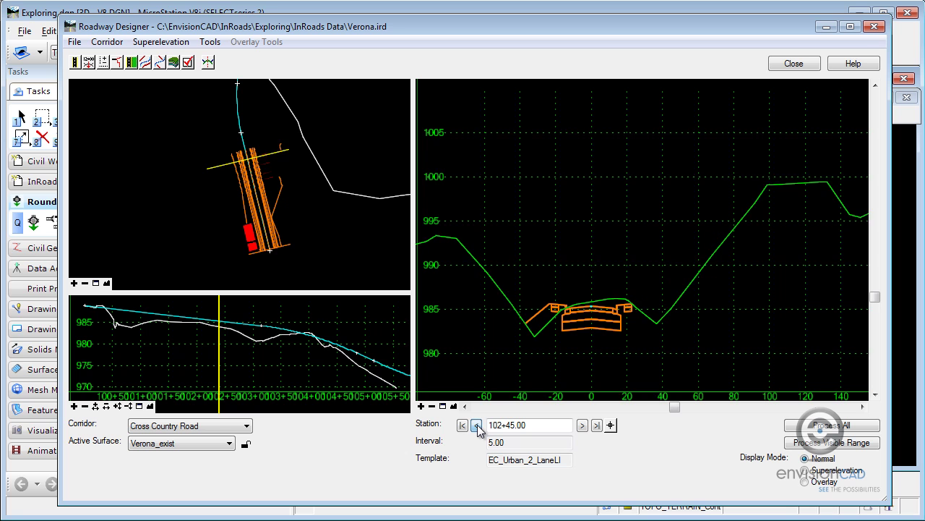
left_click(477, 425)
left_click(477, 426)
scroll(650, 301, "up", 2)
scroll(649, 306, "up", 1)
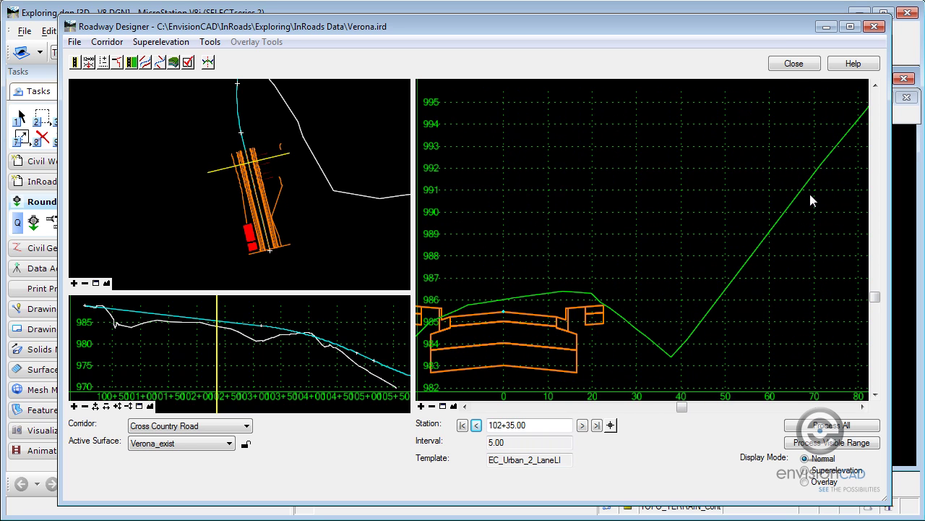
scroll(768, 231, "down", 3)
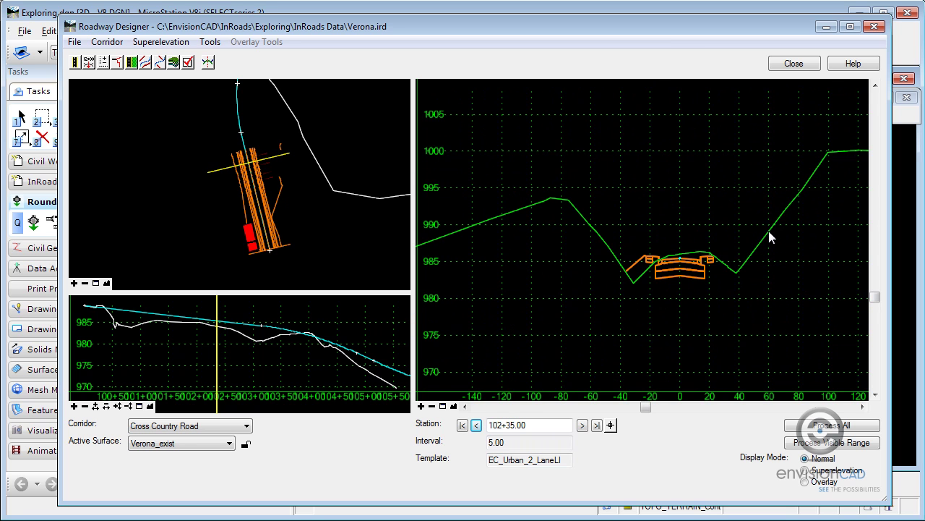
scroll(634, 231, "down", 1)
middle_click_drag(633, 232, 626, 233)
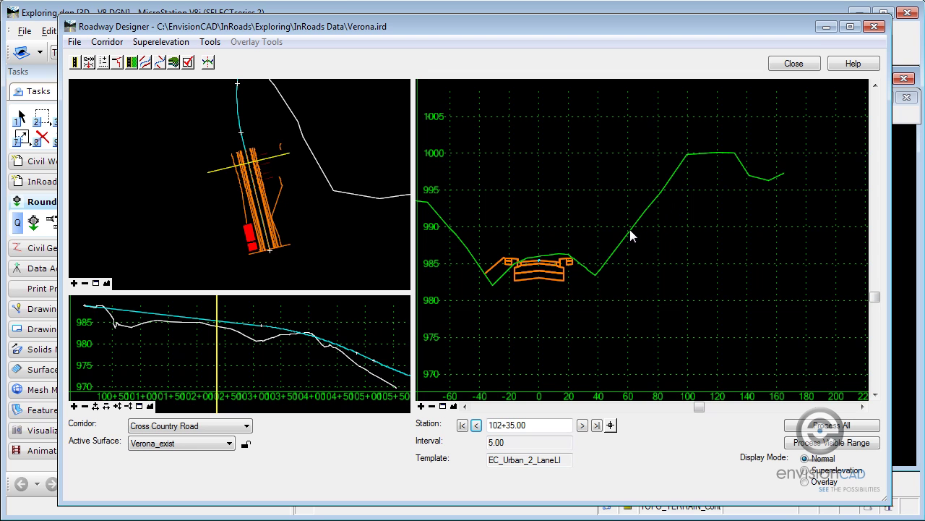
scroll(587, 253, "up", 4)
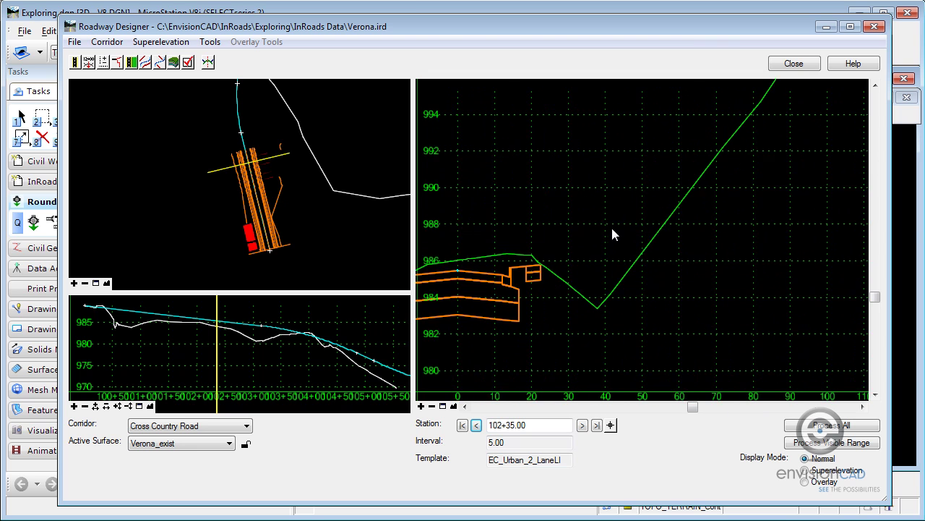
scroll(612, 233, "up", 1)
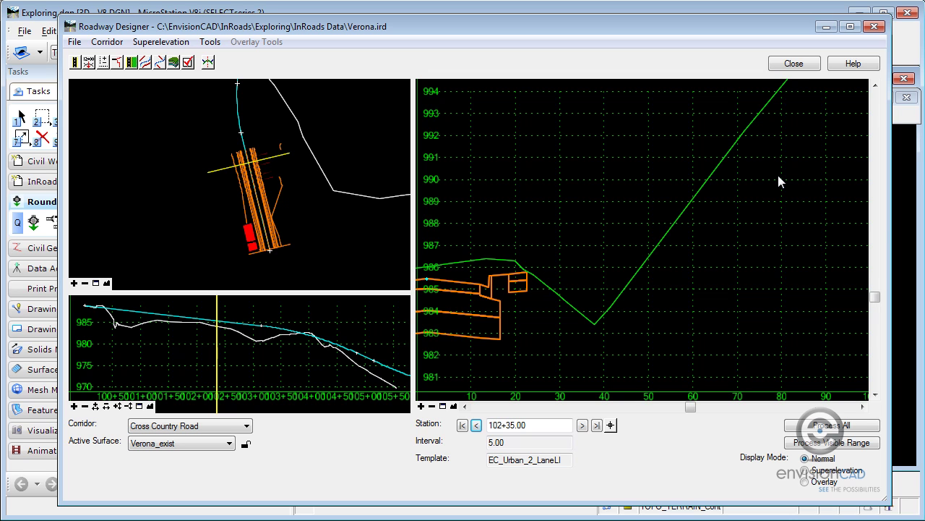
middle_click_drag(483, 305, 623, 237)
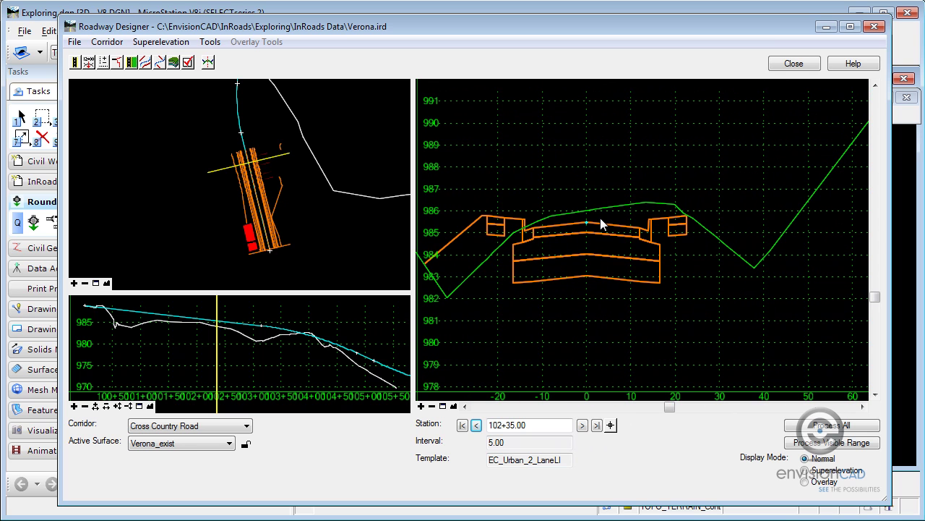
right_click(601, 224)
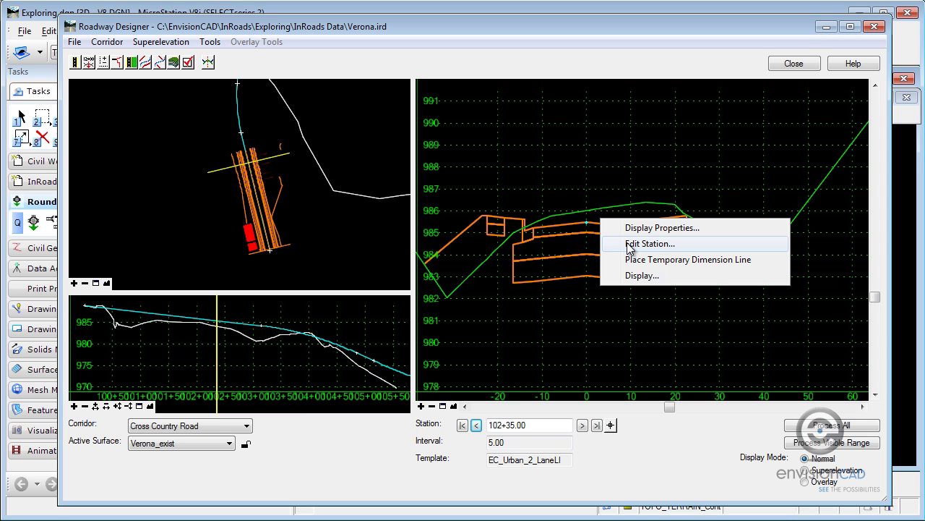
left_click(651, 125)
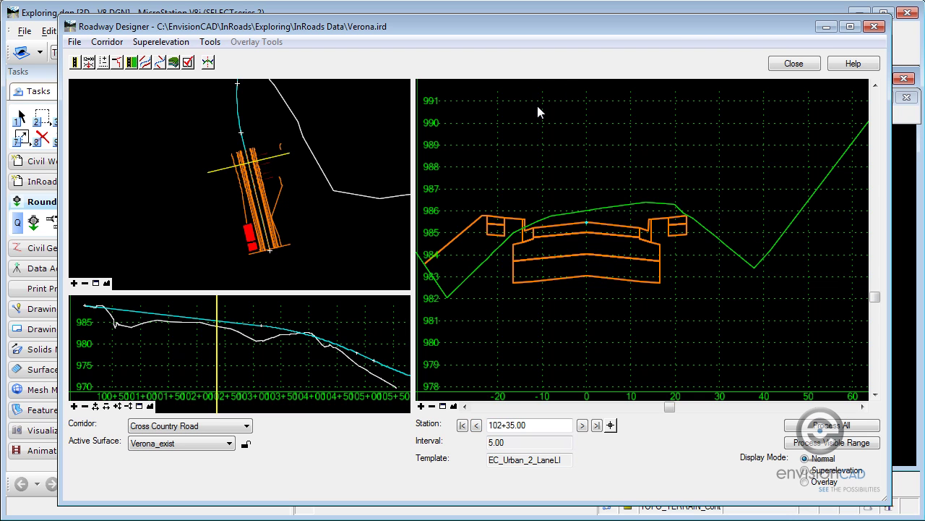
Step: Open the EC_Urban_2_LaneLI template for editing in Create Template
left_click(209, 64)
scroll(672, 247, "up", 1)
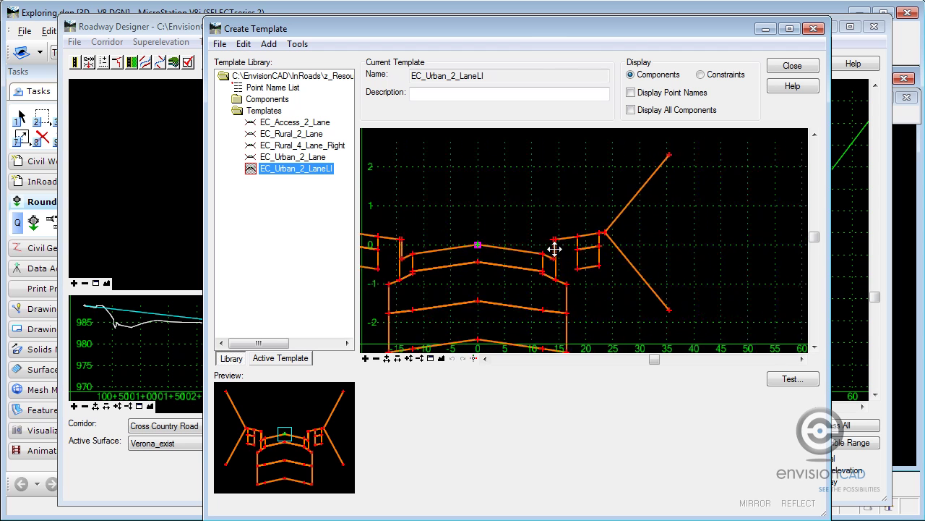
scroll(554, 248, "down", 1)
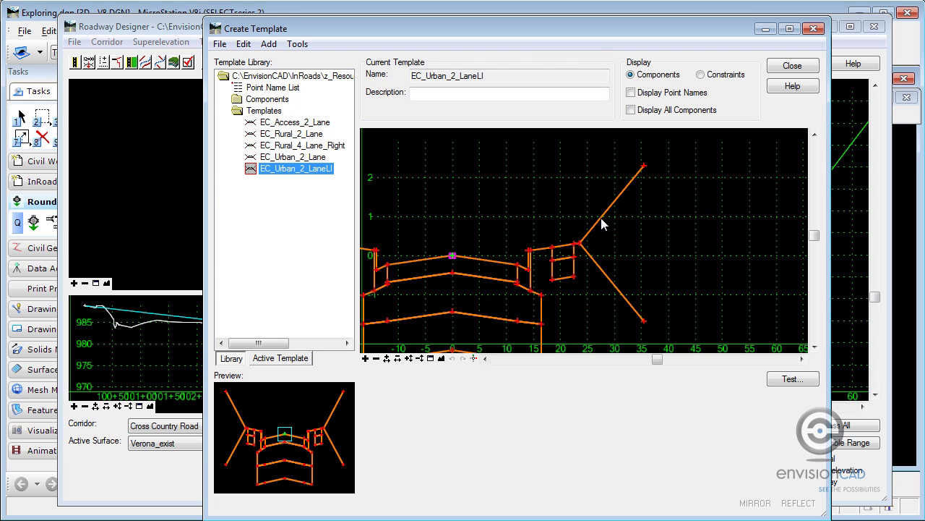
scroll(600, 217, "down", 1)
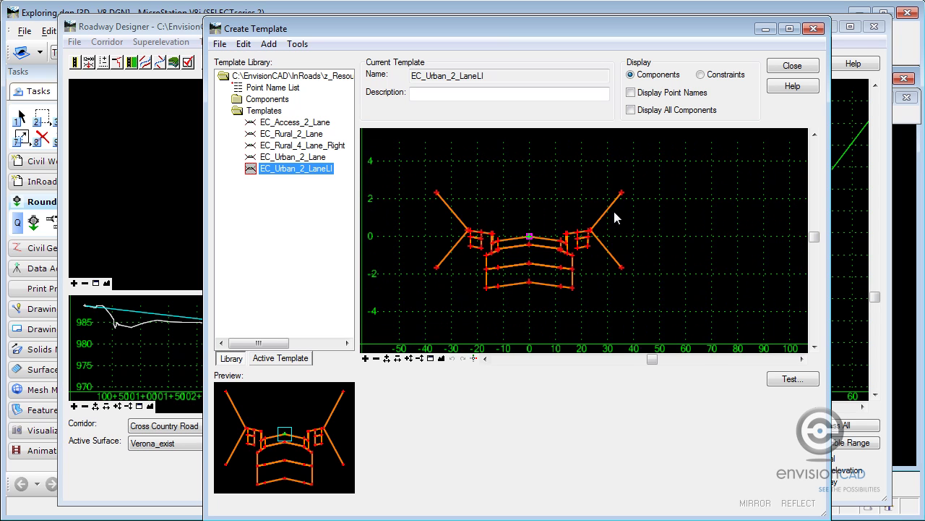
scroll(589, 227, "up", 1)
scroll(553, 255, "down", 2)
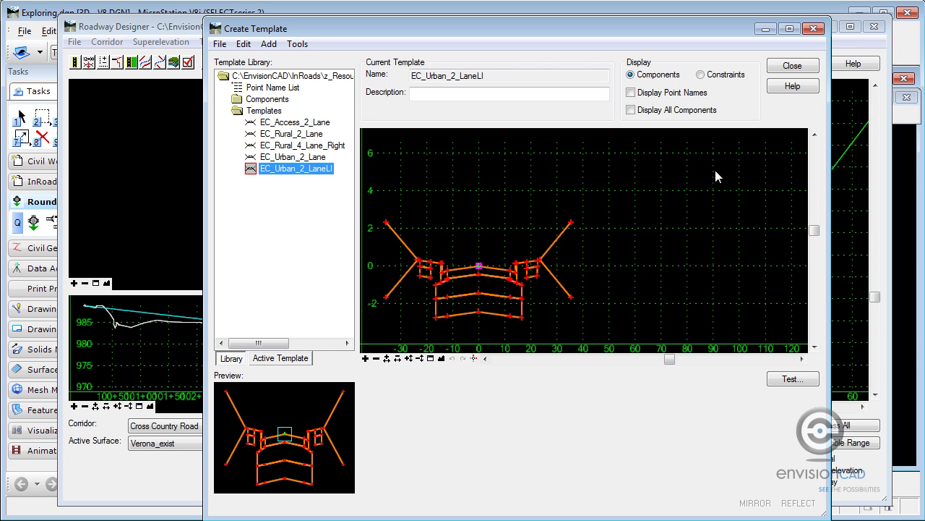
Step: Delete the right-side upward cut slope component with Delete Components
right_click(539, 204)
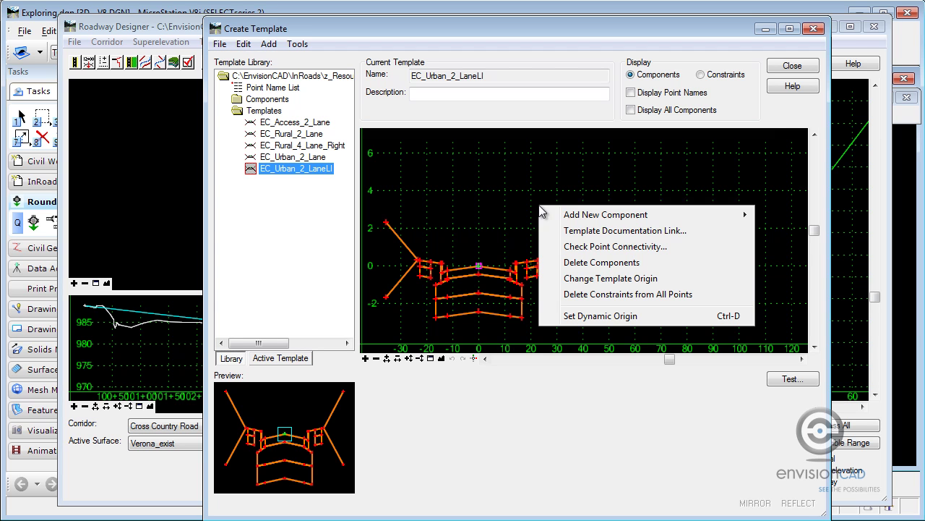
left_click(595, 264)
mouse_move(536, 217)
left_mouse_down()
mouse_move(579, 255)
mouse_move(597, 246)
left_mouse_up()
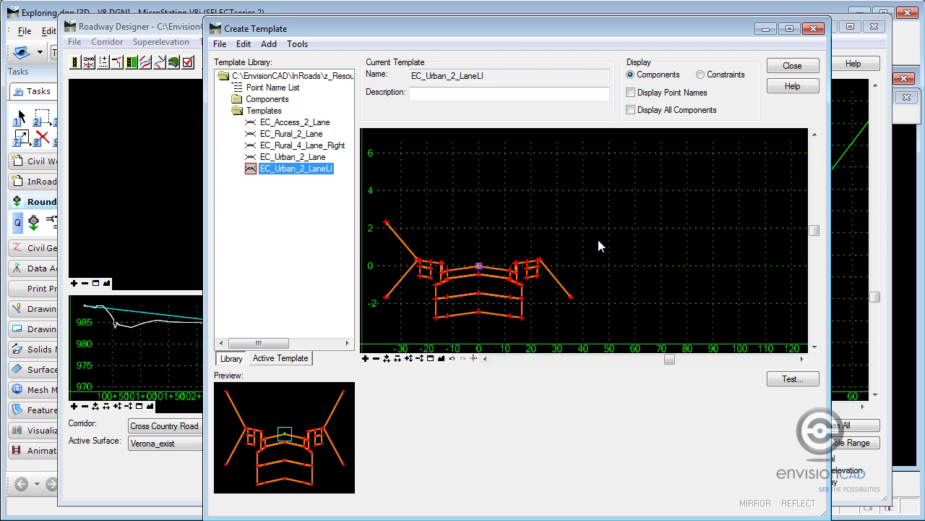
scroll(532, 258, "up", 2)
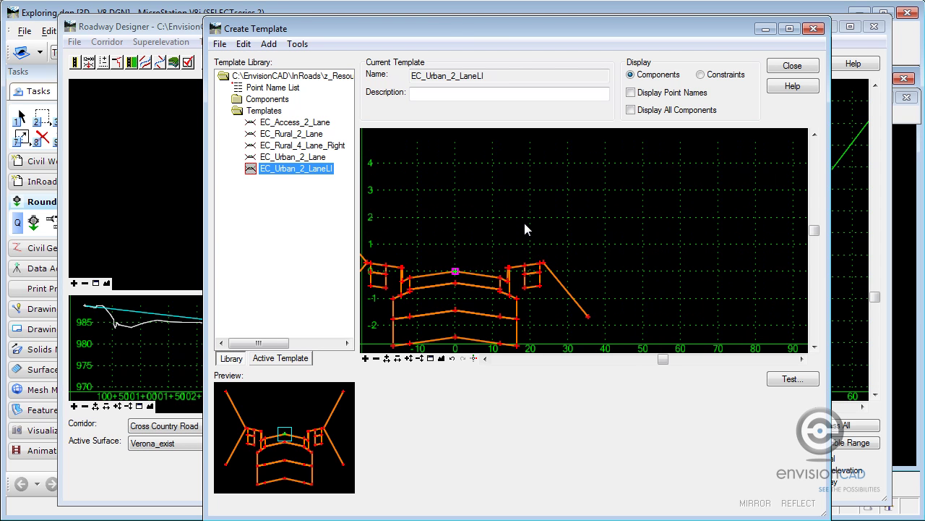
Step: Add an End Condition component named '6:1 Cut Slope Last Intercept' with style D_FEN (Temp)
right_click(465, 214)
mouse_move(525, 224)
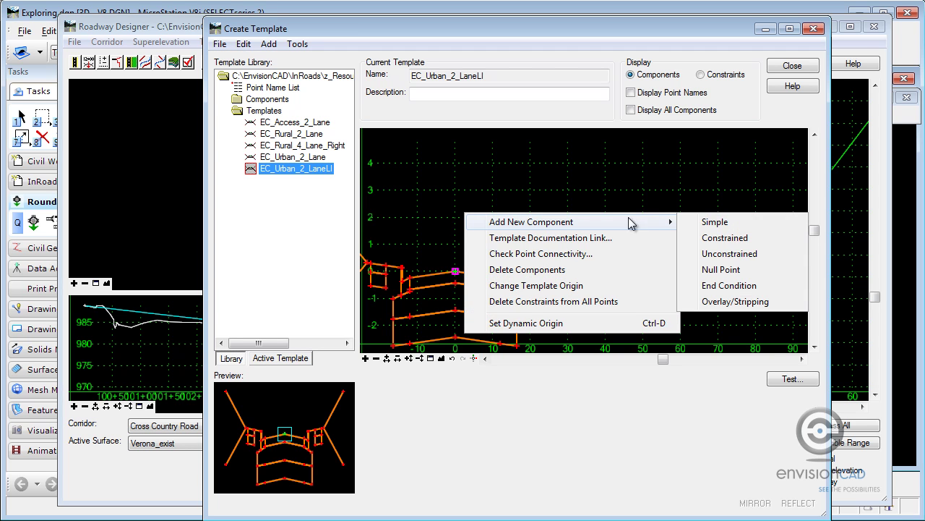
left_click(730, 285)
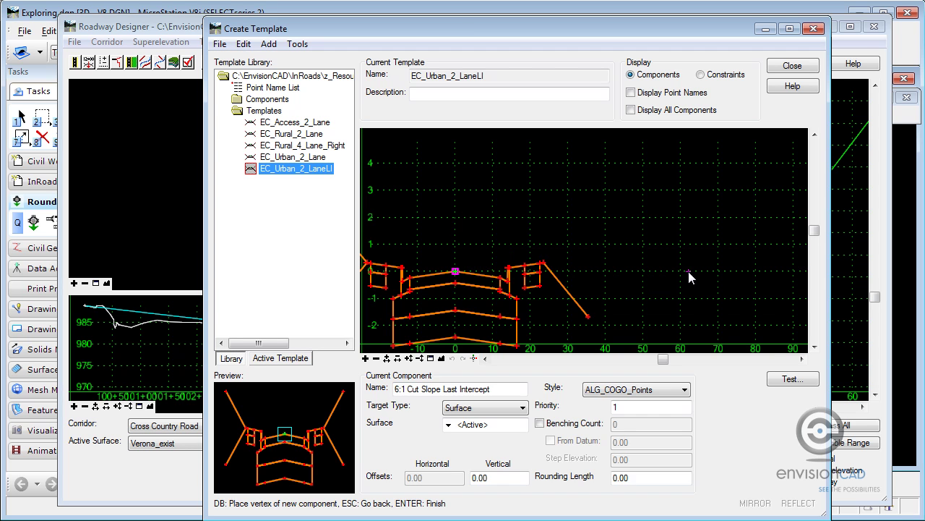
left_click(394, 390)
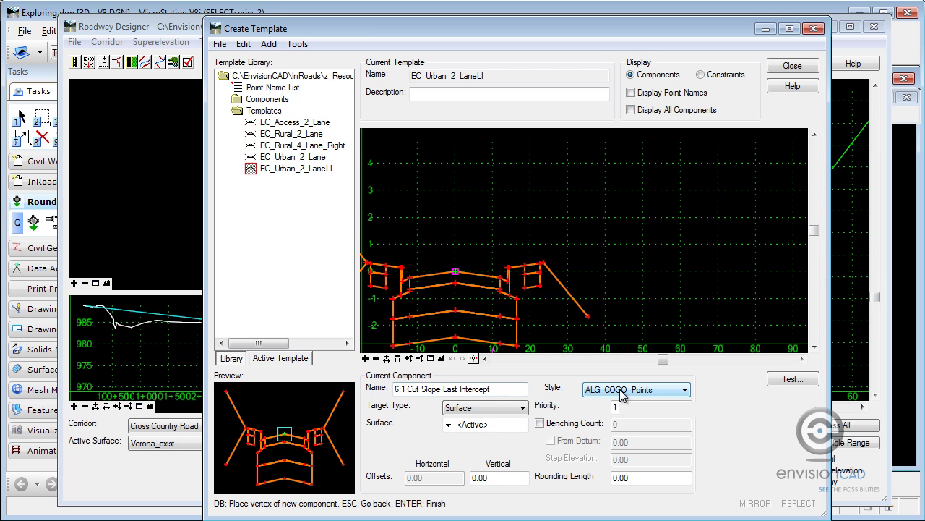
left_click(623, 391)
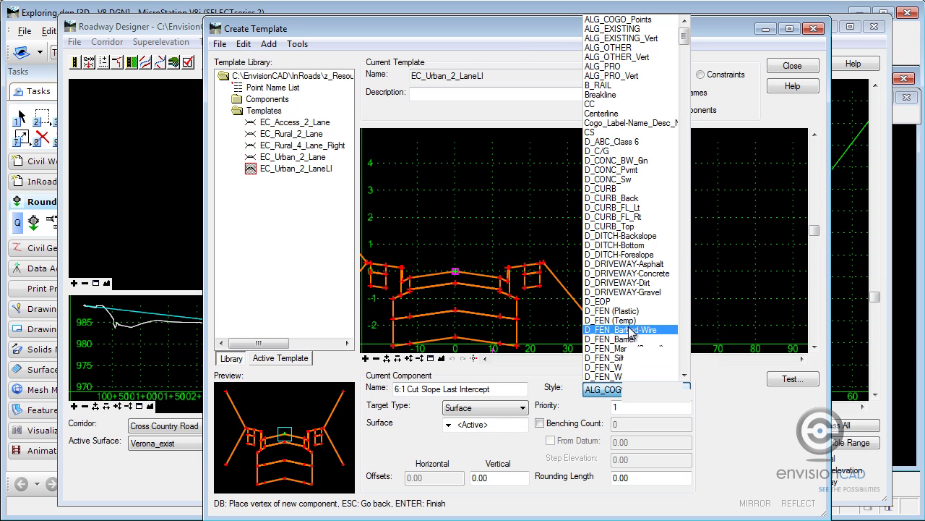
left_click(634, 320)
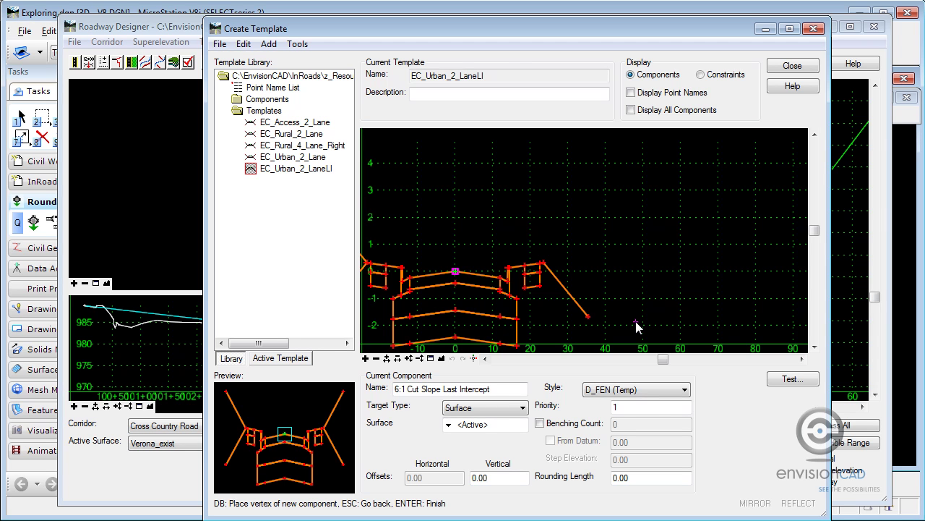
Step: Draw the end condition from the right shoulder out to about offset 100, back toward the road, and finish it
left_click(543, 264)
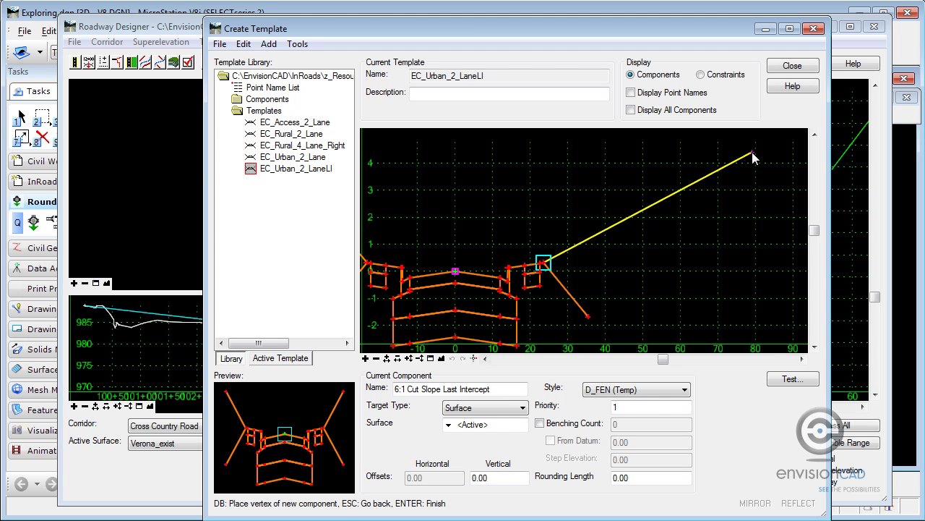
scroll(765, 151, "down", 2)
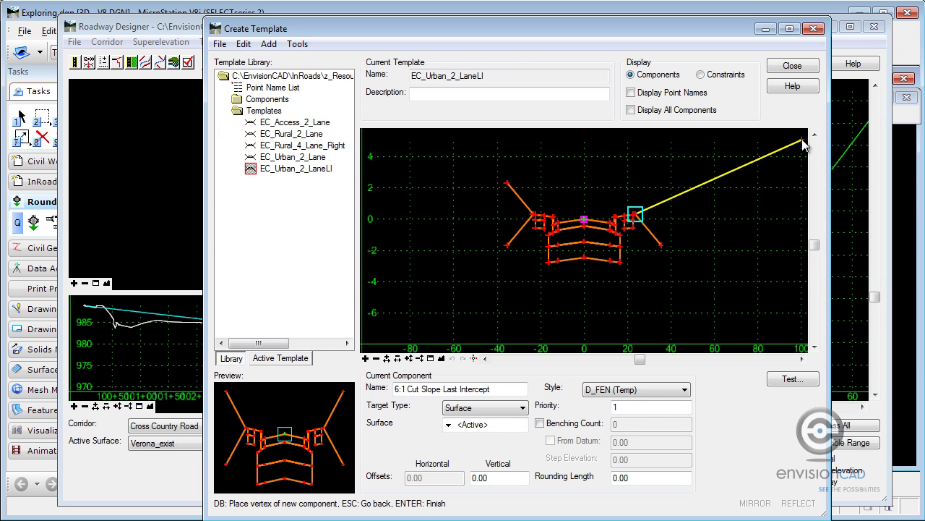
left_click(802, 140)
left_click(722, 184)
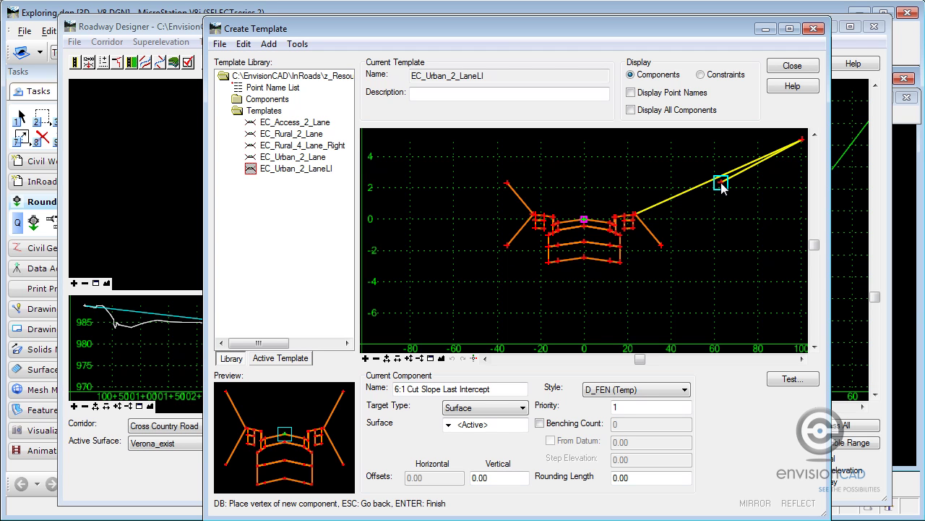
right_click(770, 214)
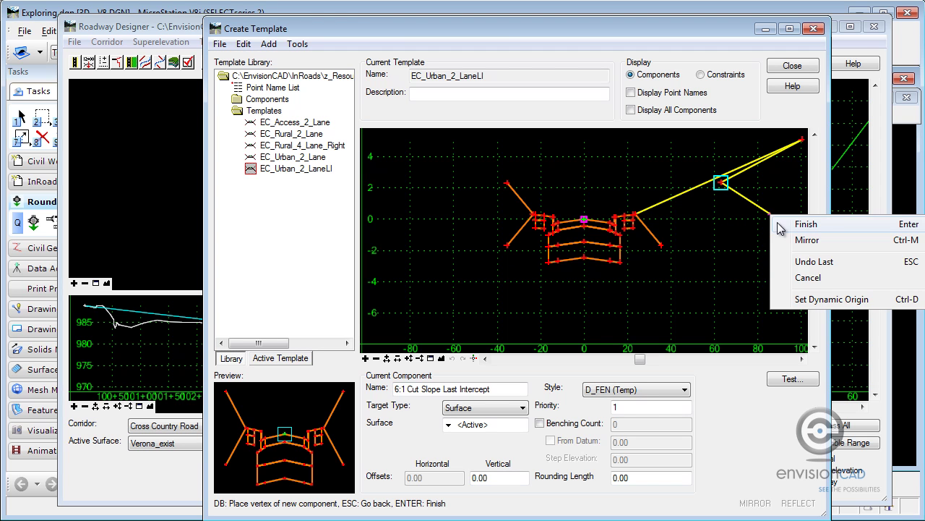
left_click(783, 223)
middle_click_drag(726, 232, 624, 271)
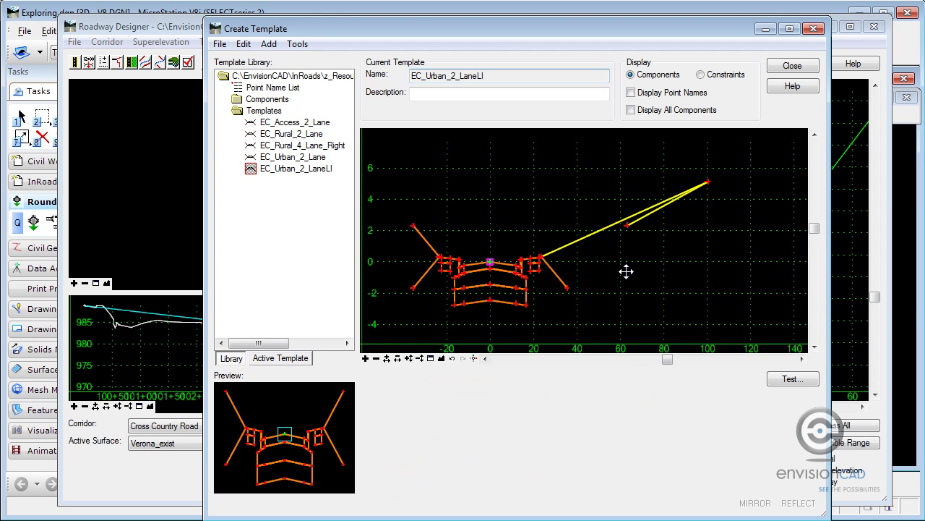
Step: Give the far point a 1:6 slope at 100 horizontal, interception checking off, and apply
double_click(703, 183)
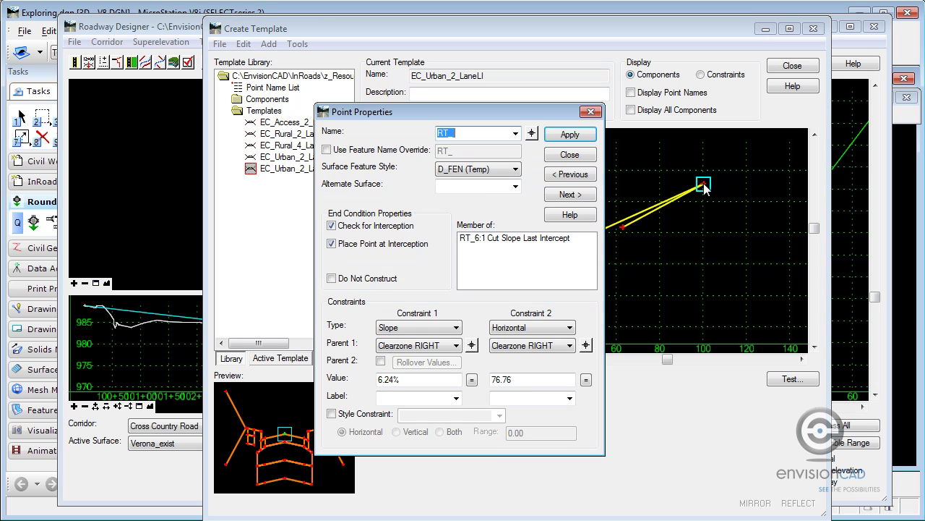
double_click(407, 382)
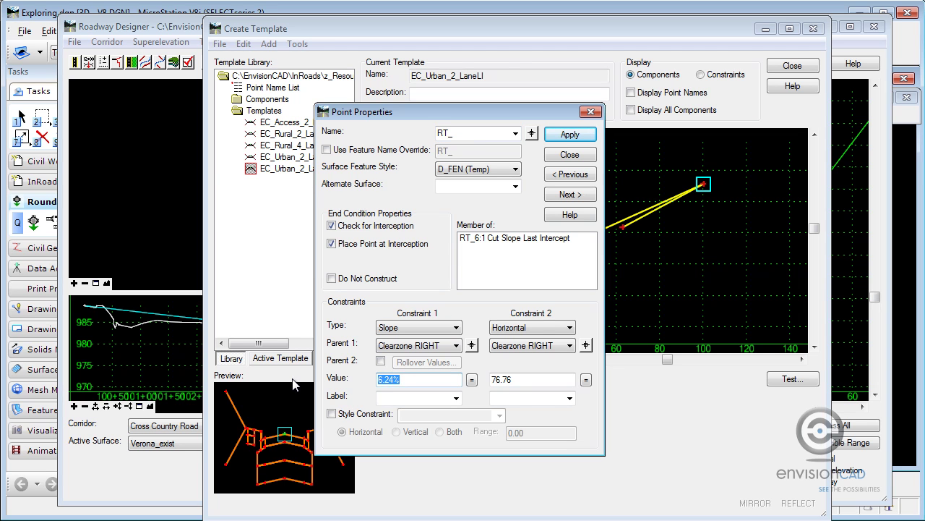
type("3")
key("BackSpace")
type("1:6")
key("Tab")
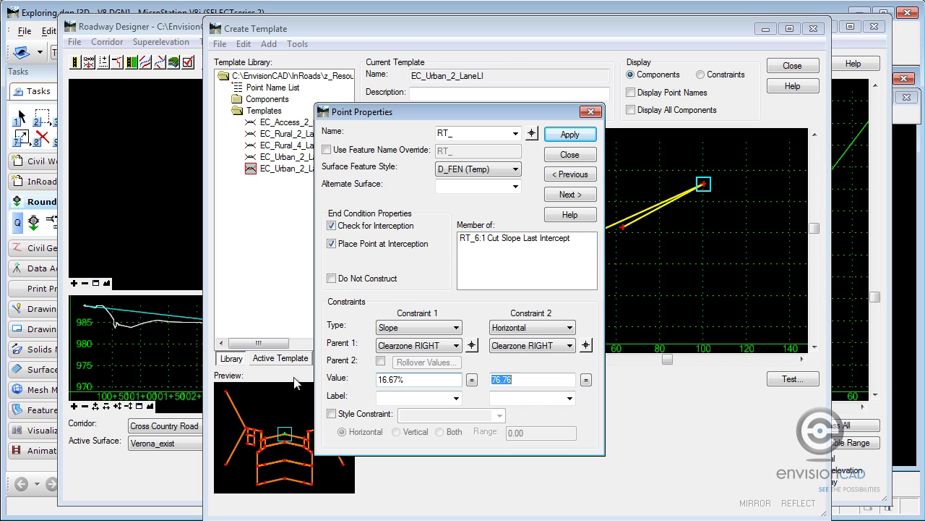
type("100")
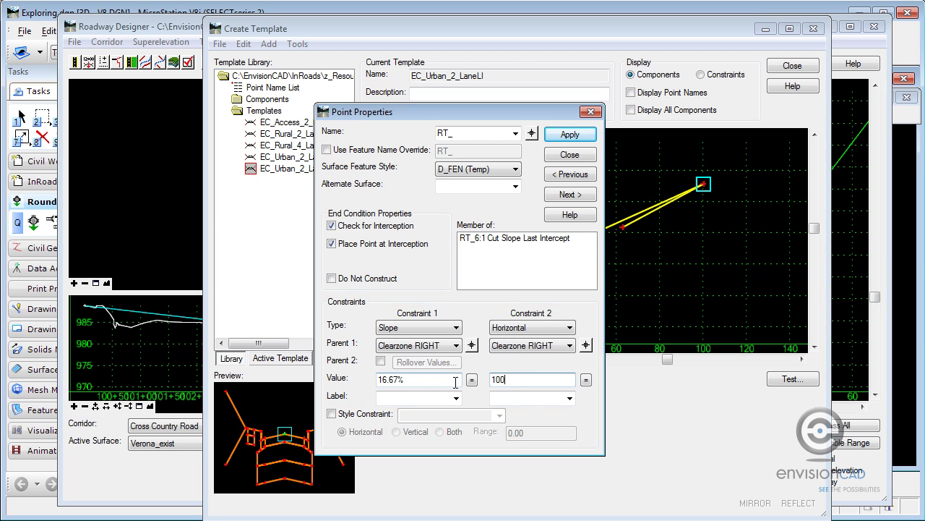
key("Tab")
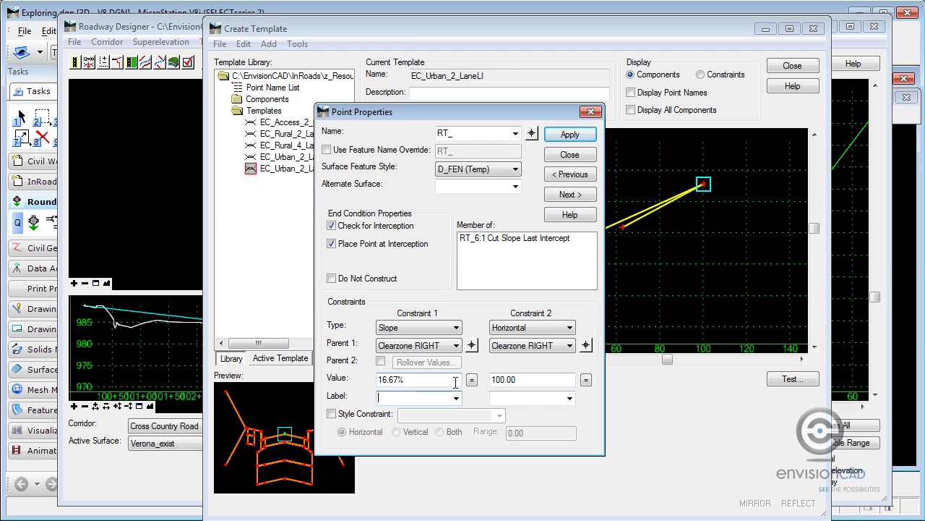
left_click(332, 226)
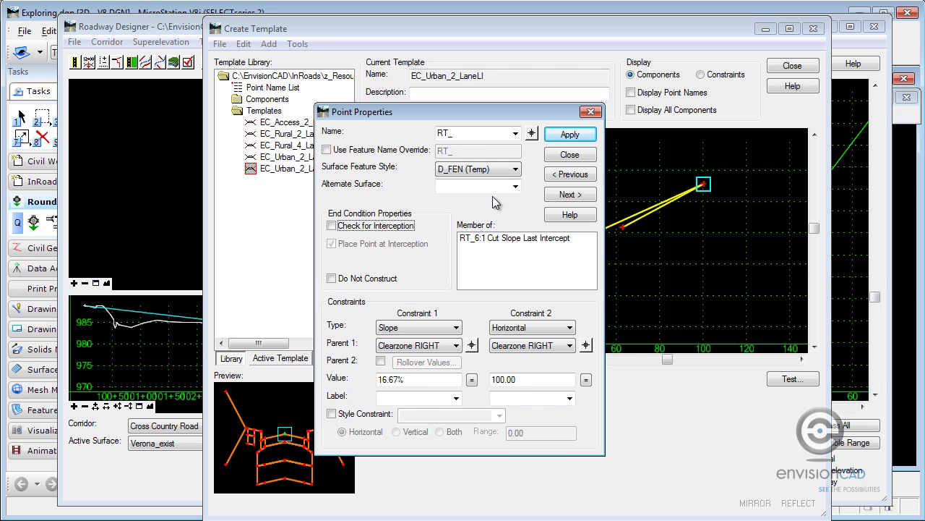
left_click(568, 137)
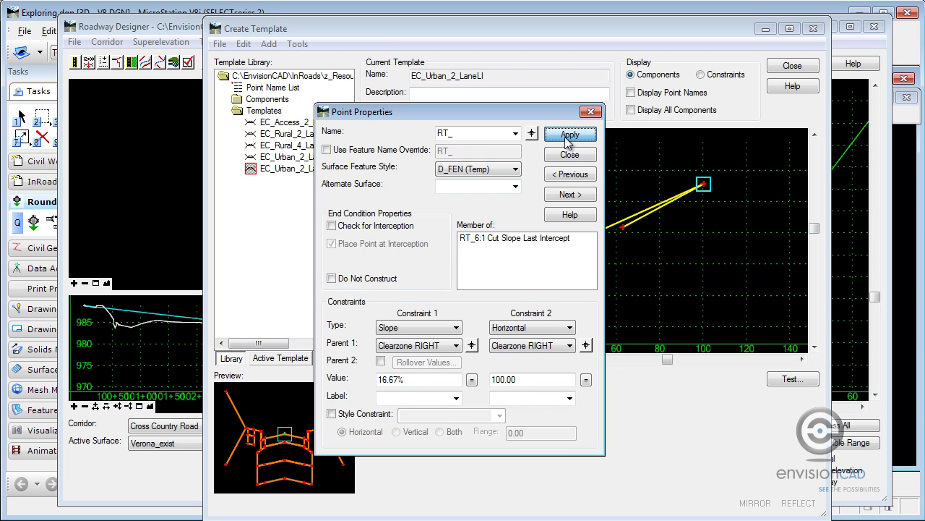
left_click(568, 155)
scroll(601, 188, "down", 2)
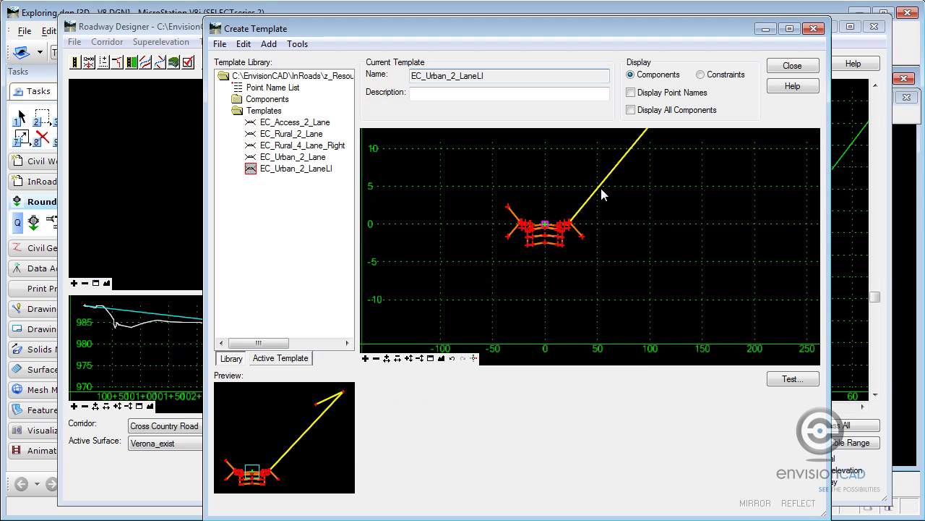
left_click_drag(602, 187, 609, 203)
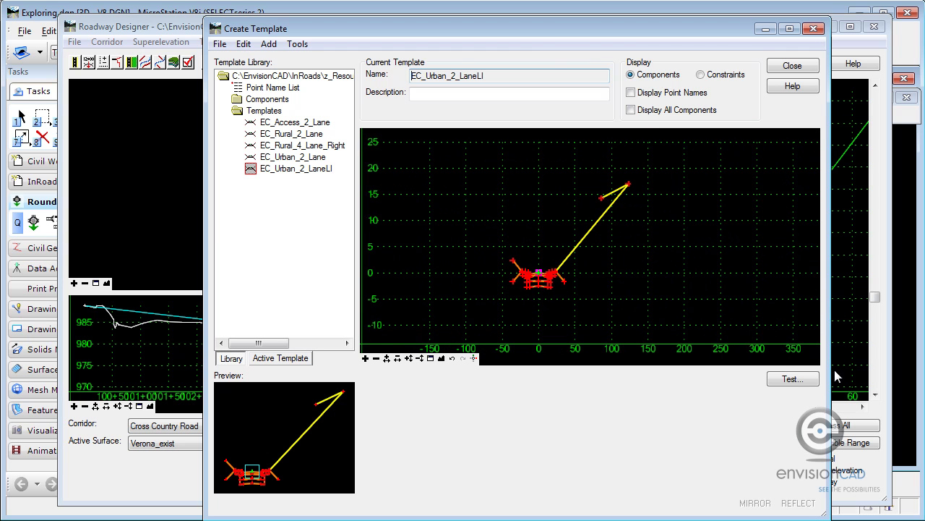
left_click(793, 378)
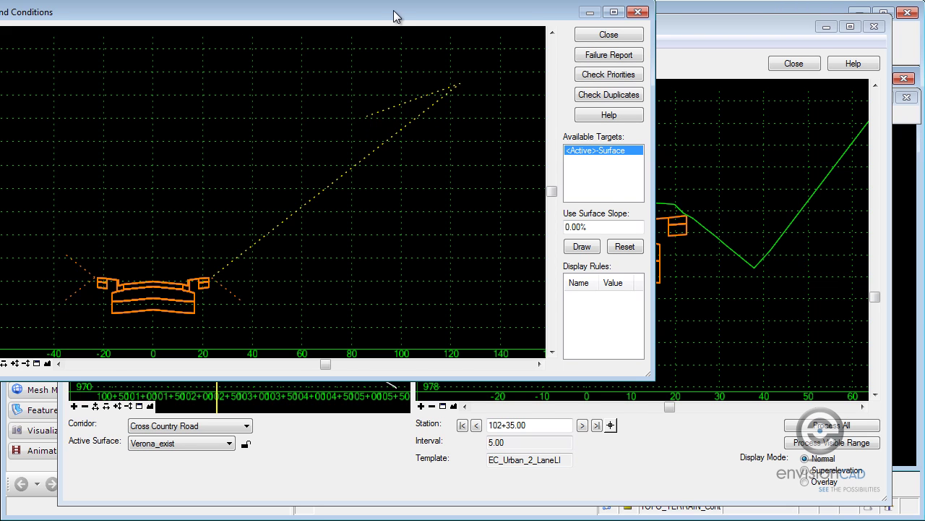
left_click_drag(397, 13, 573, 87)
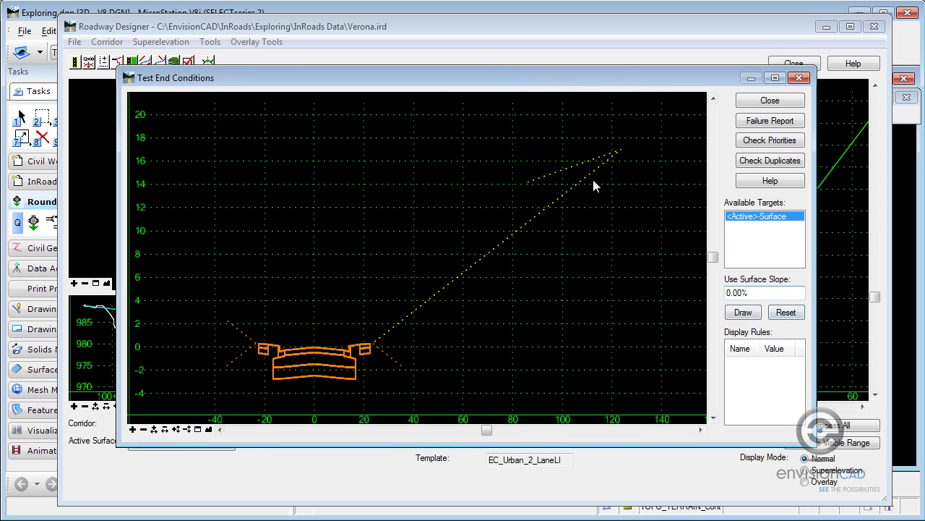
left_click(744, 314)
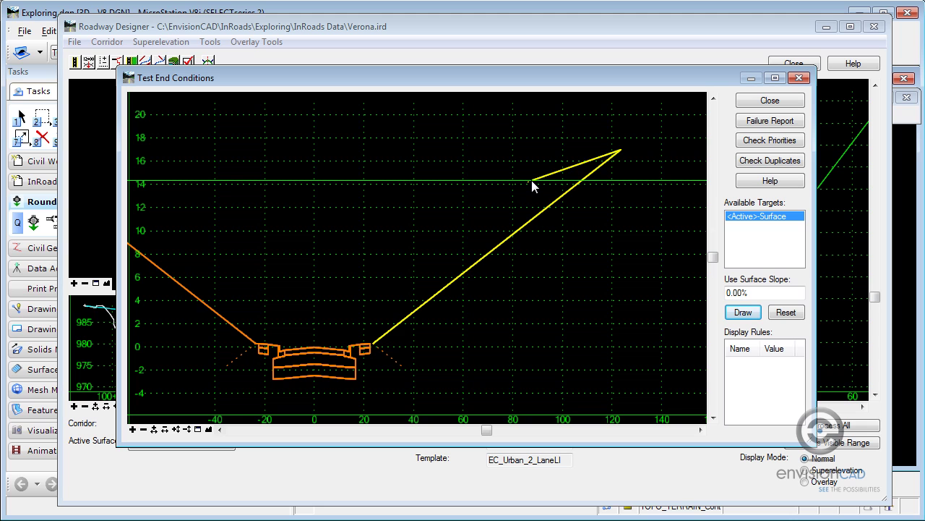
left_click(770, 100)
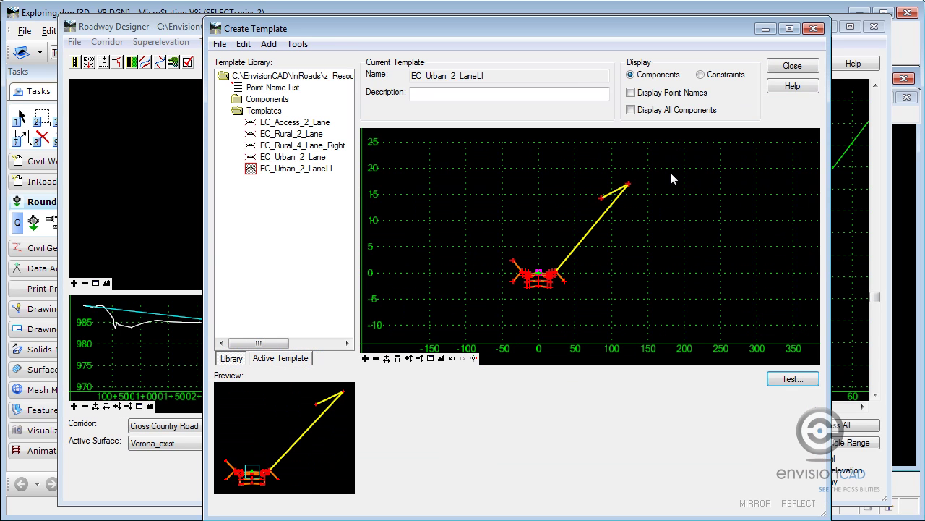
Step: Set point RT_1 to a -16 (16.67%) slope with an infinite end condition
double_click(600, 201)
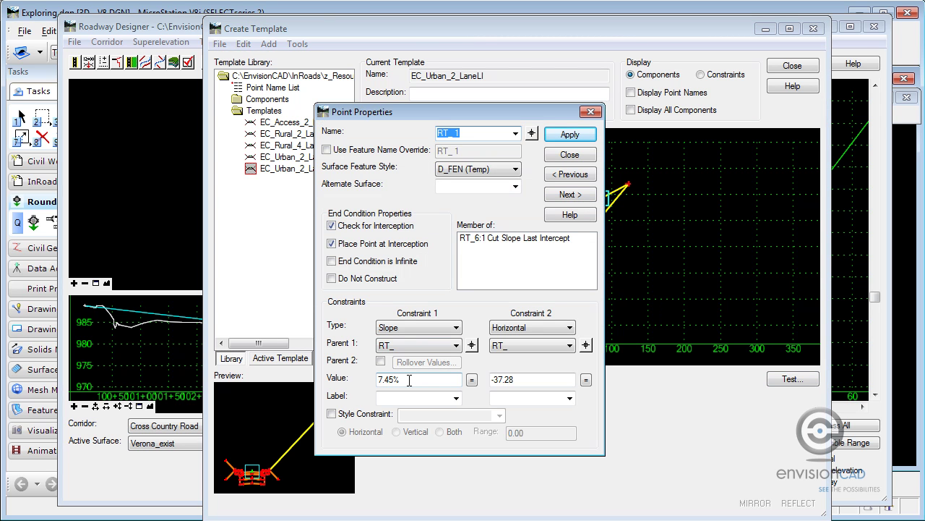
left_click_drag(409, 380, 271, 388)
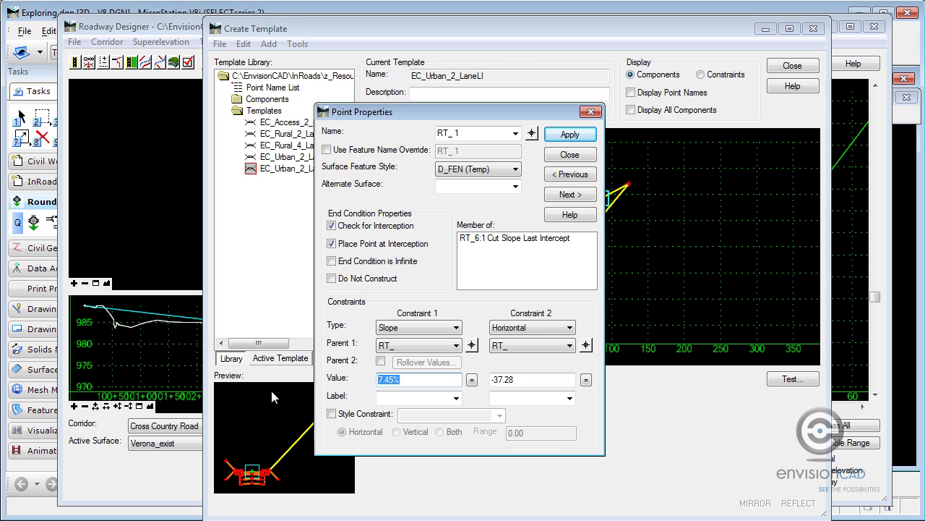
type("-")
type("1")
type("6")
key("Tab")
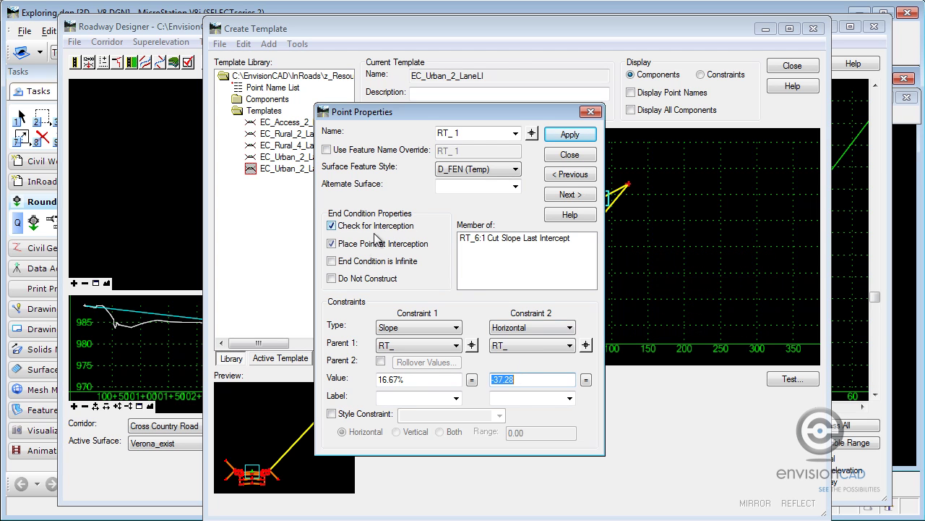
left_click(332, 262)
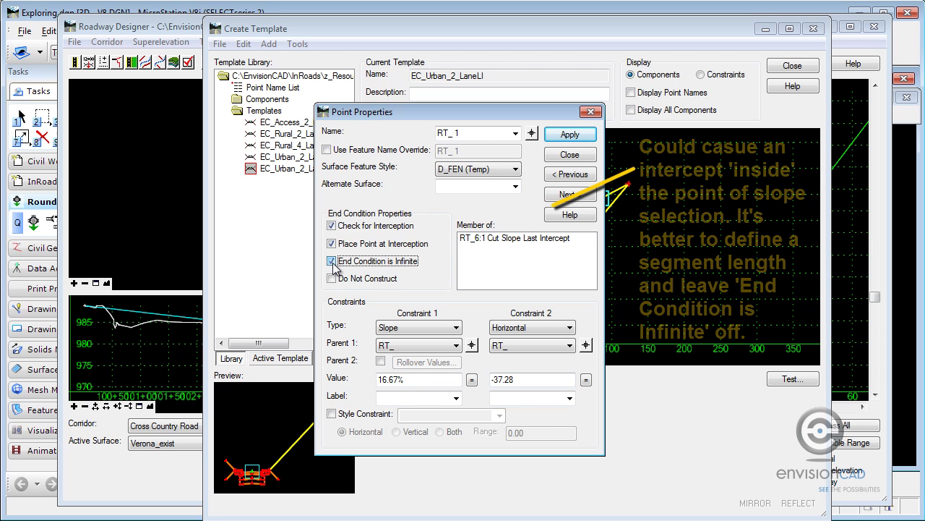
left_click(567, 136)
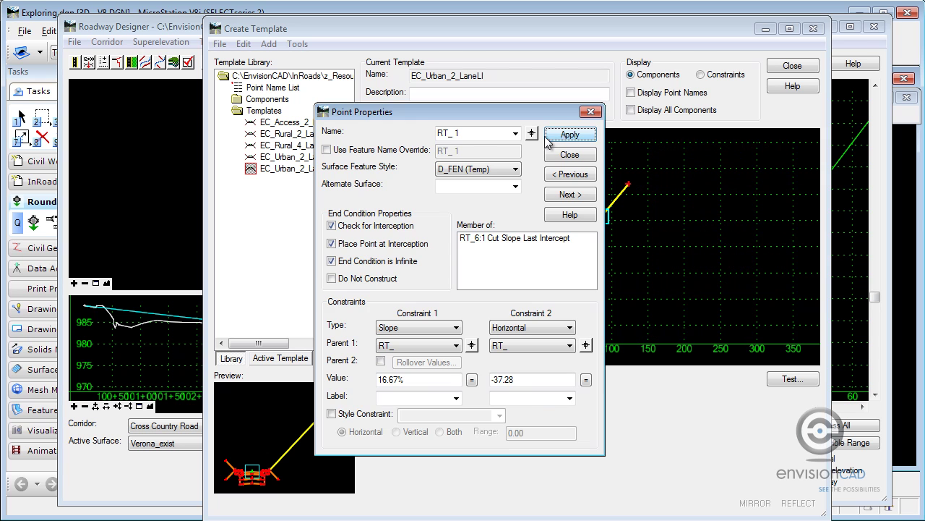
Step: Mark end point RT_ as Do Not Construct and close the point properties
left_click(531, 133)
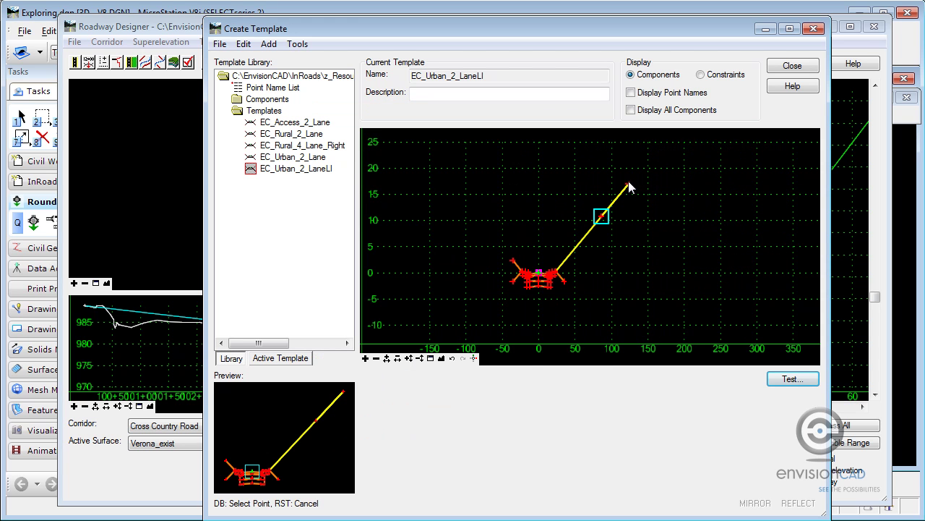
left_click(628, 183)
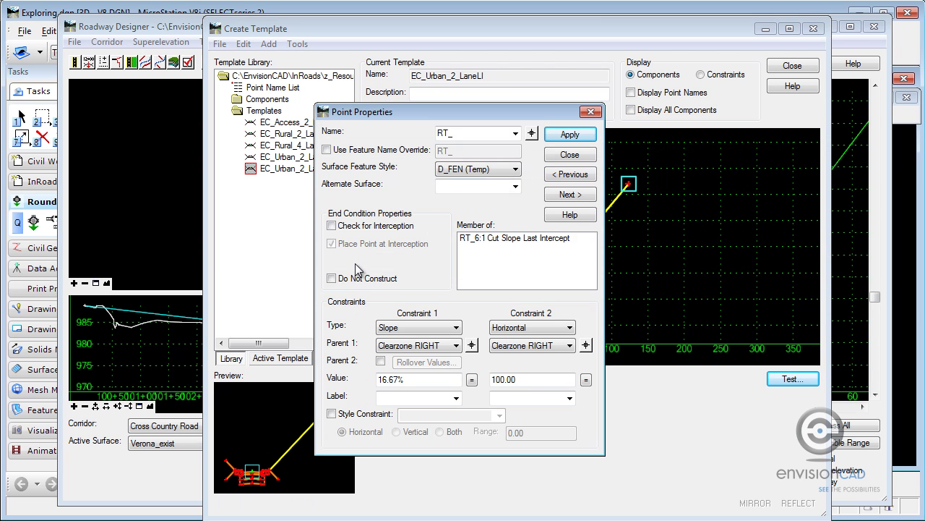
left_click(332, 278)
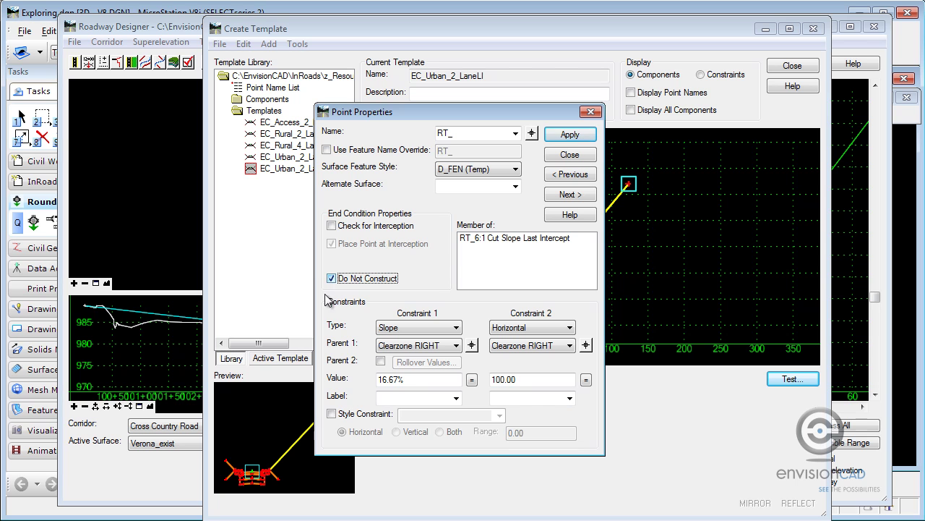
left_click(582, 136)
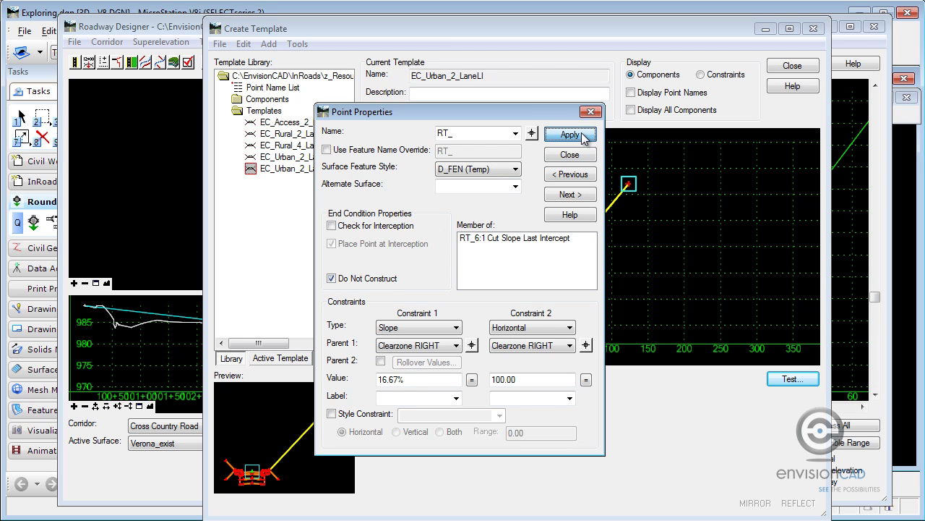
left_click(570, 154)
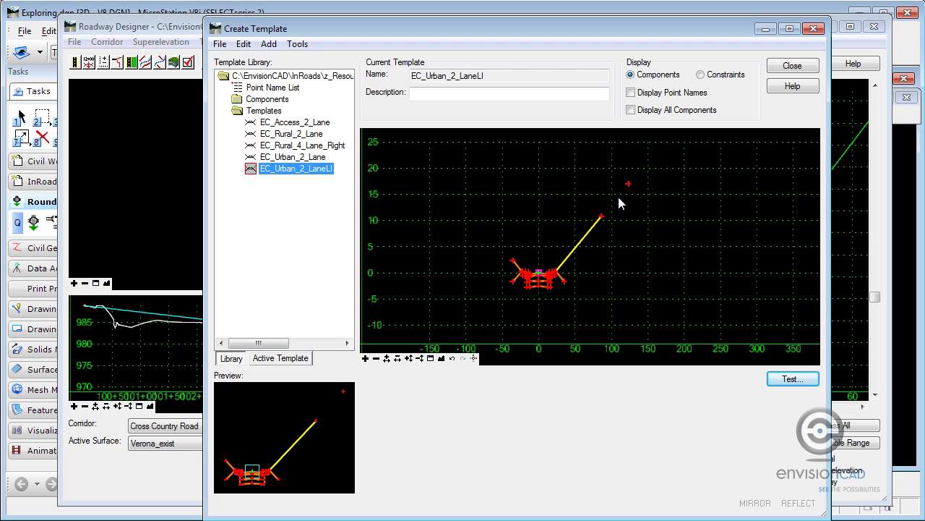
left_click(793, 379)
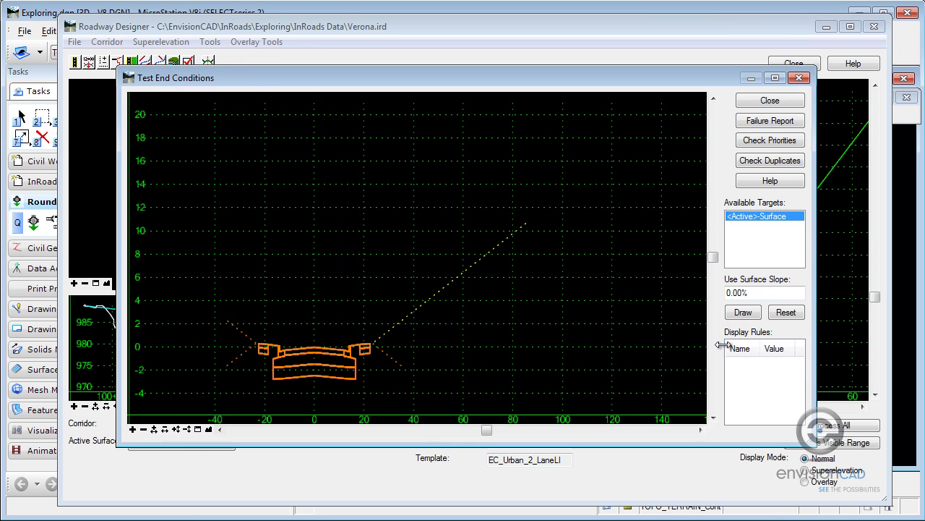
left_click(742, 316)
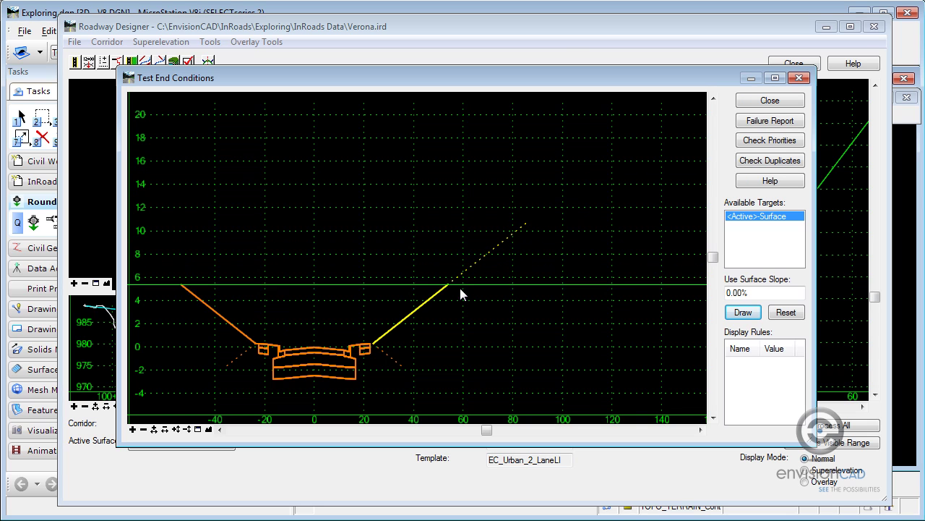
left_click(772, 101)
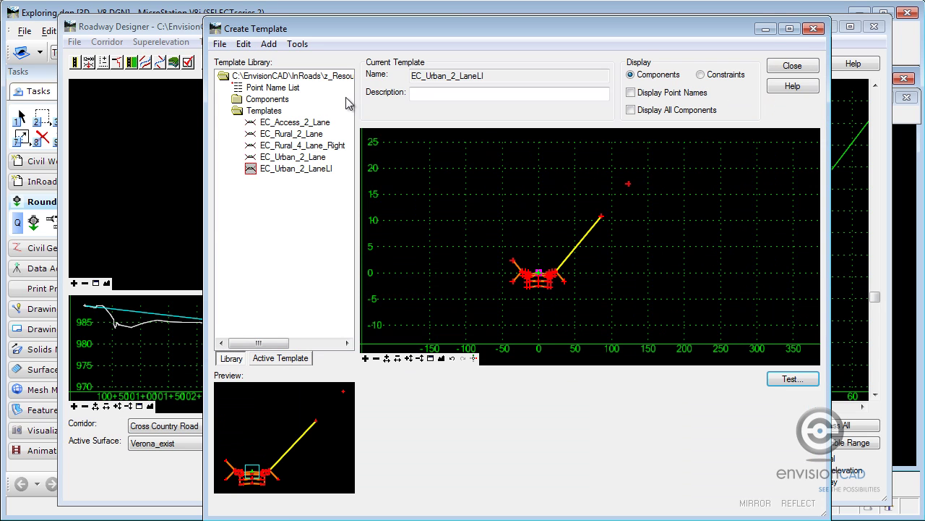
Step: Save the template library and close Create Template
left_click(219, 44)
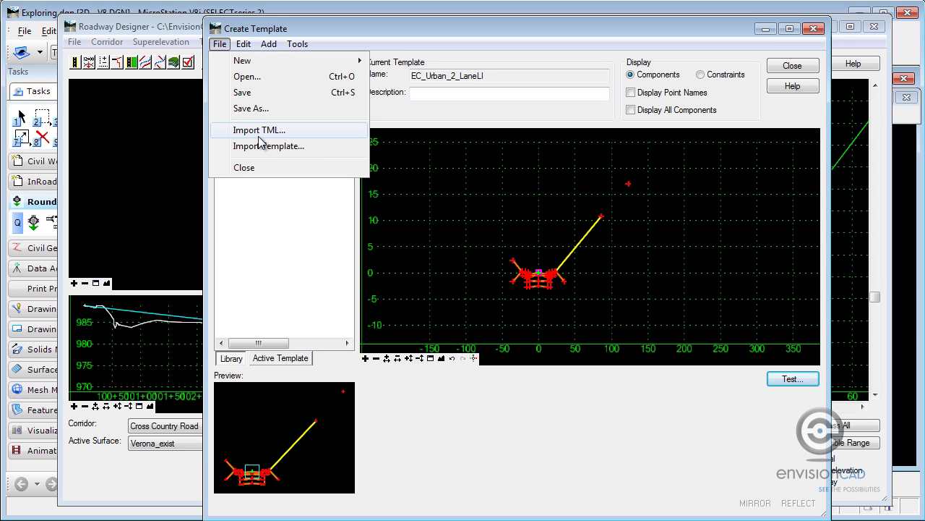
left_click(261, 93)
left_click(791, 66)
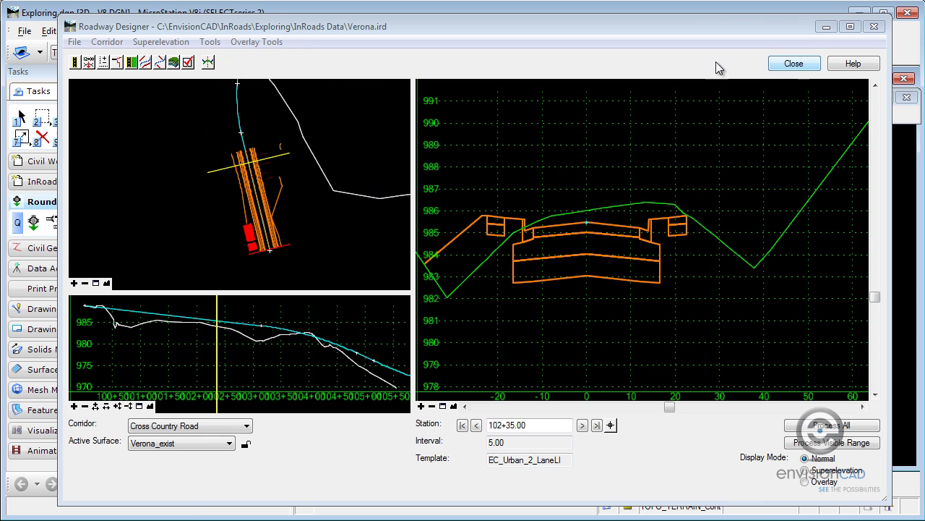
Step: Synchronize the 100+00.00 template drop with the library
left_click(88, 63)
left_click(58, 229)
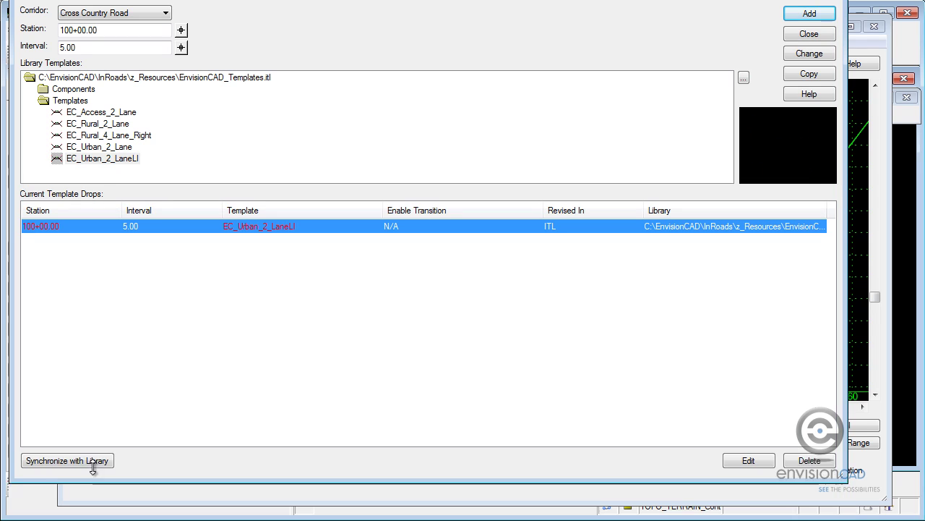
left_click(83, 442)
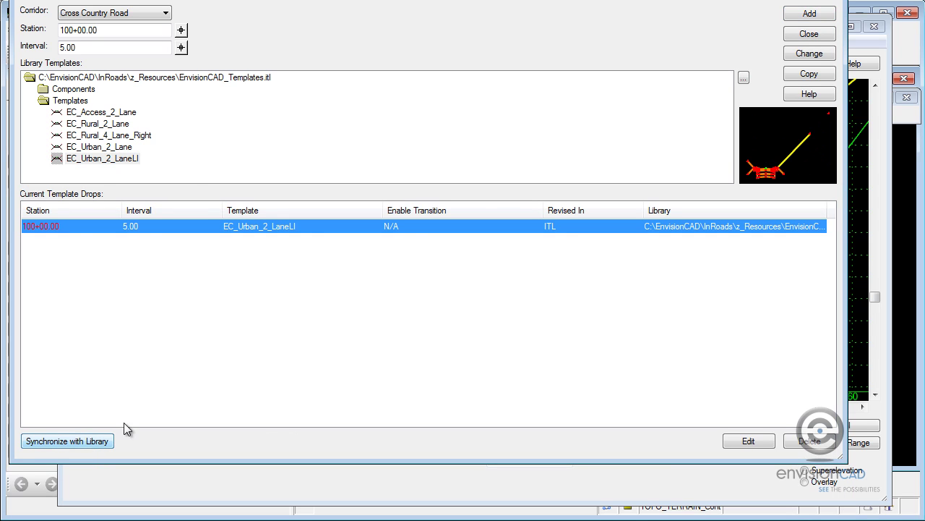
Step: Close Template Drops, frame the full slope, and move back to station 101+85.00
left_click(813, 34)
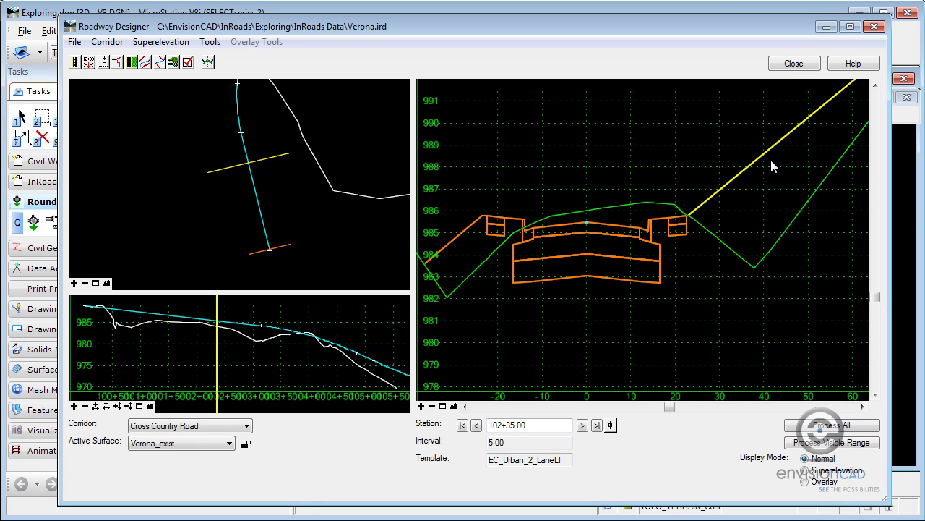
scroll(772, 159, "down", 3)
middle_click_drag(791, 124, 696, 212)
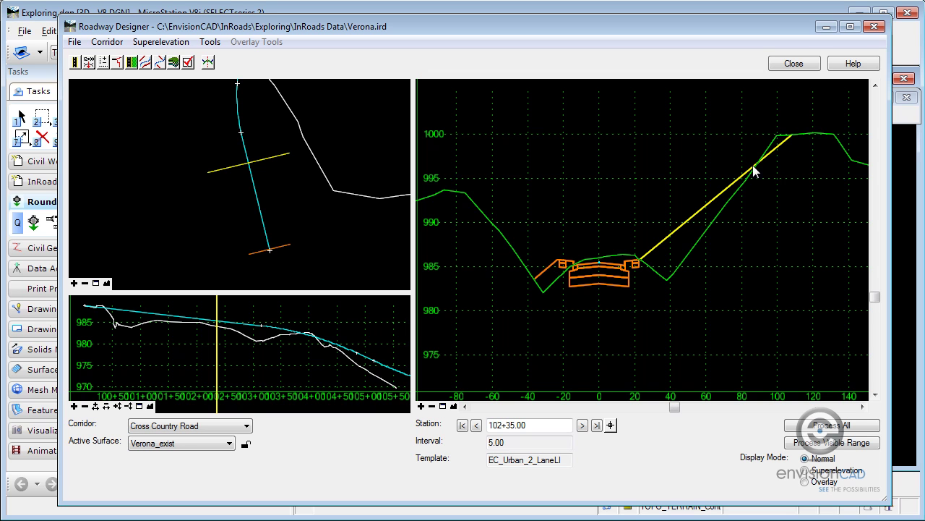
left_click(477, 425)
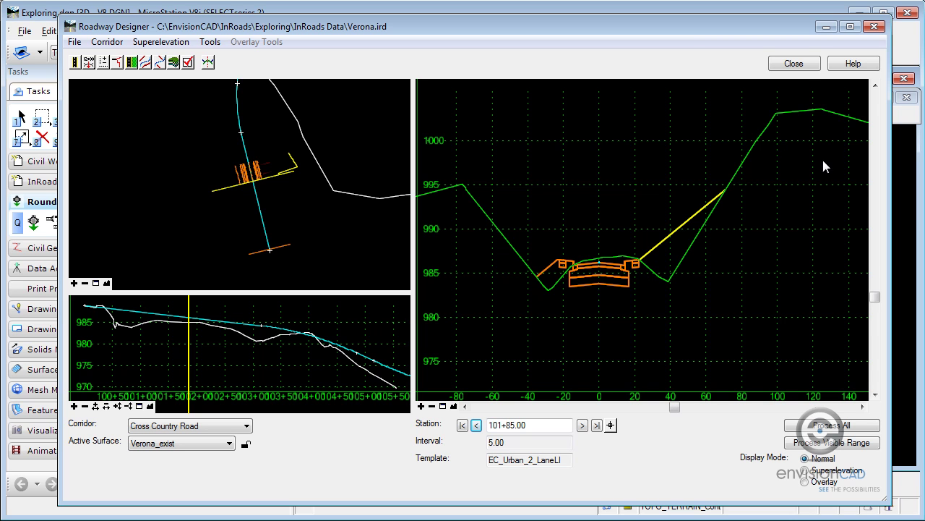
Step: Advance from 101+80.00 to 102+75.00, checking the cut slope's ground intercept at each station
left_click(477, 425)
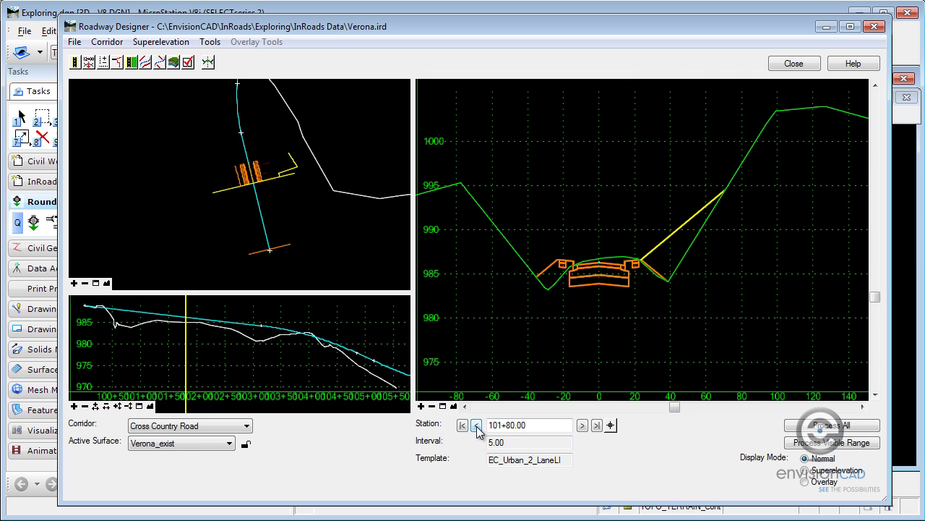
left_click(582, 425)
left_click(582, 426)
left_click(582, 425)
left_click(582, 425)
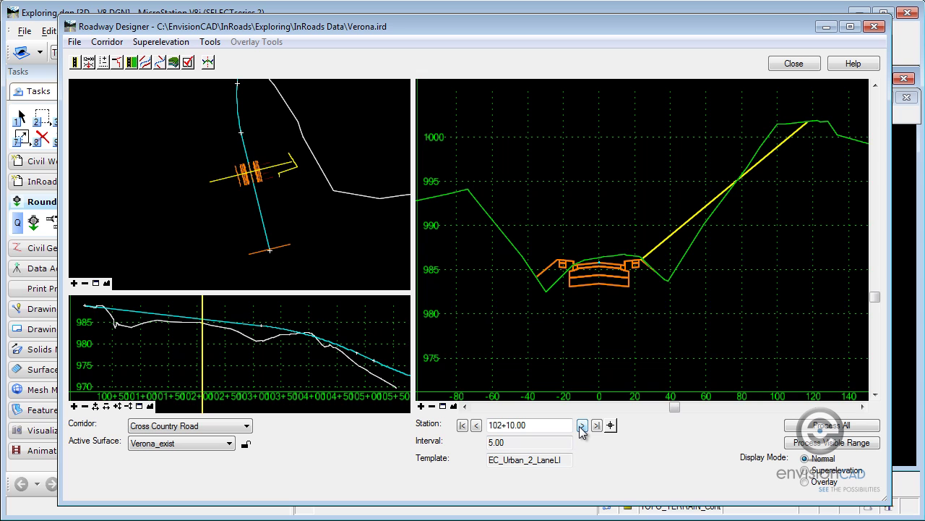
left_click(582, 425)
left_click(582, 425)
left_click(582, 425)
left_click(582, 425)
left_click(582, 425)
left_click(582, 425)
left_click(582, 425)
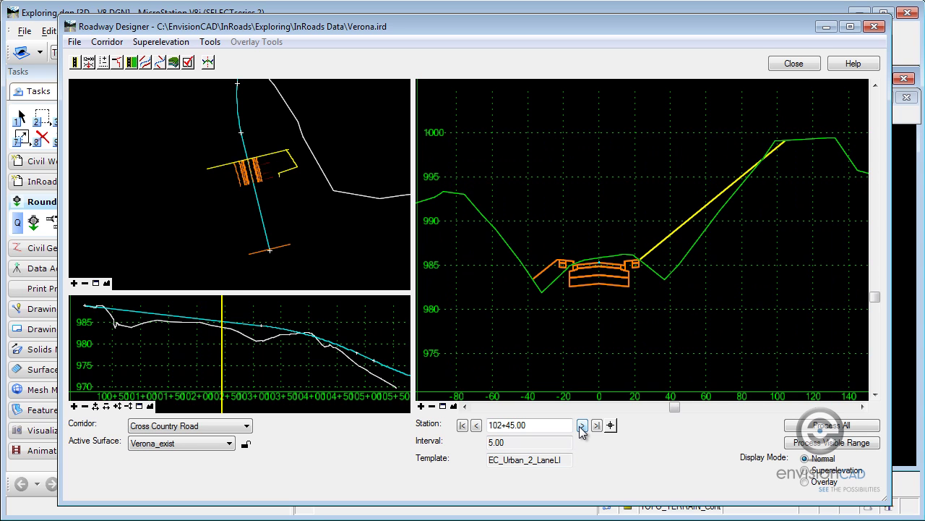
left_click(582, 425)
left_click(582, 425)
left_click(582, 425)
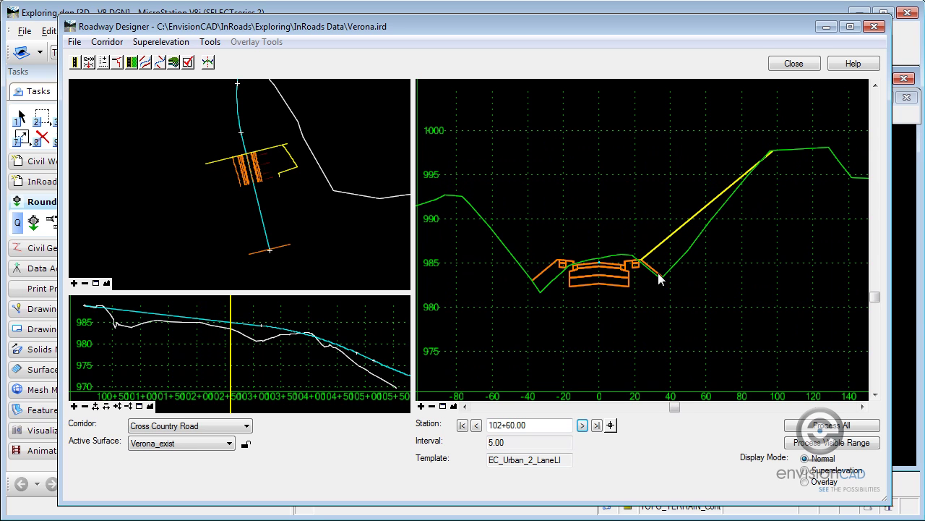
left_click(583, 425)
left_click(583, 425)
left_click(583, 426)
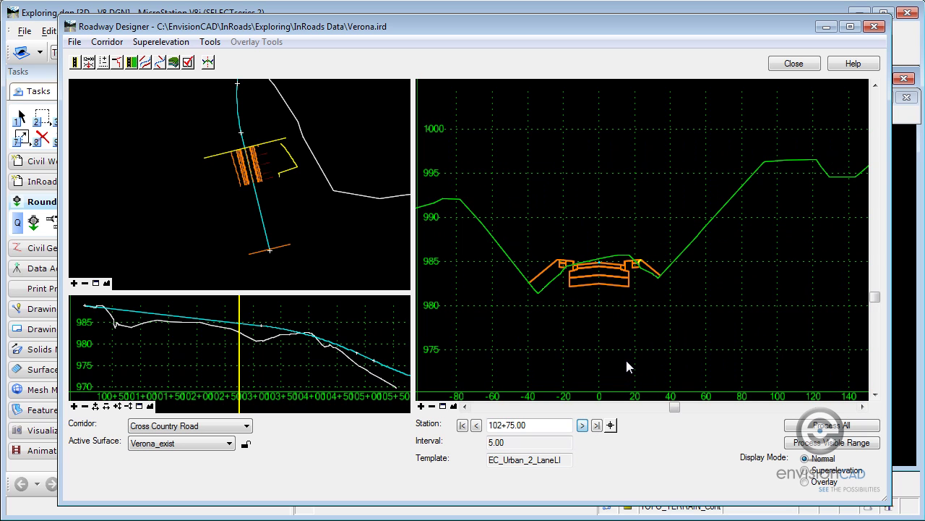